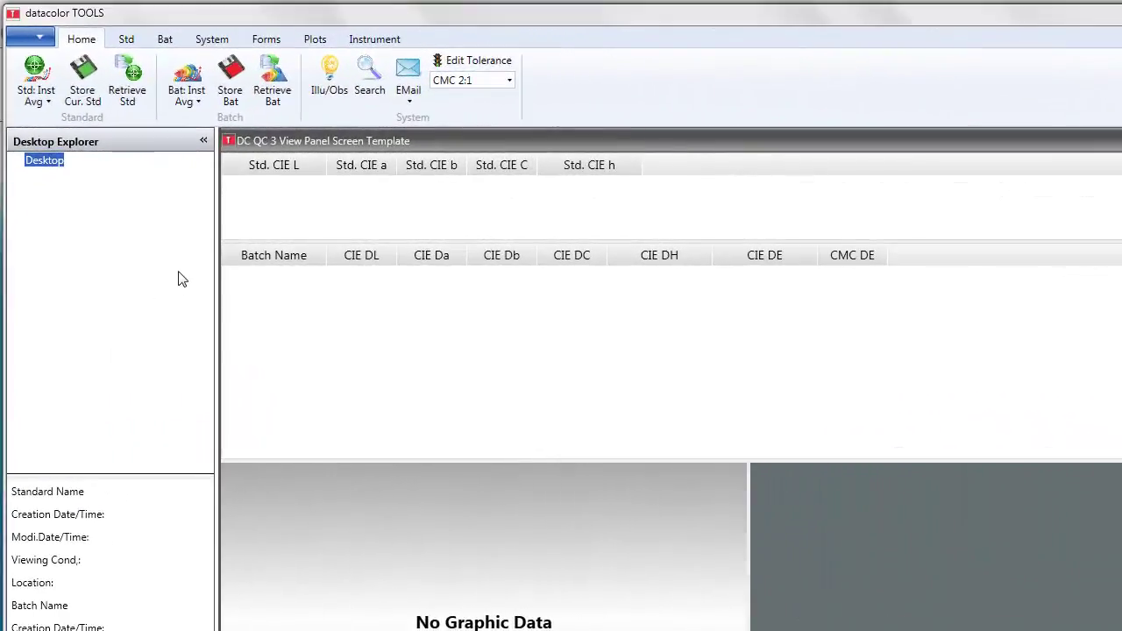
From the Instrument tab, open Calib settings and select 100 % UV (Filter off)
{"action": "left_click", "coordinate": [368, 44]}
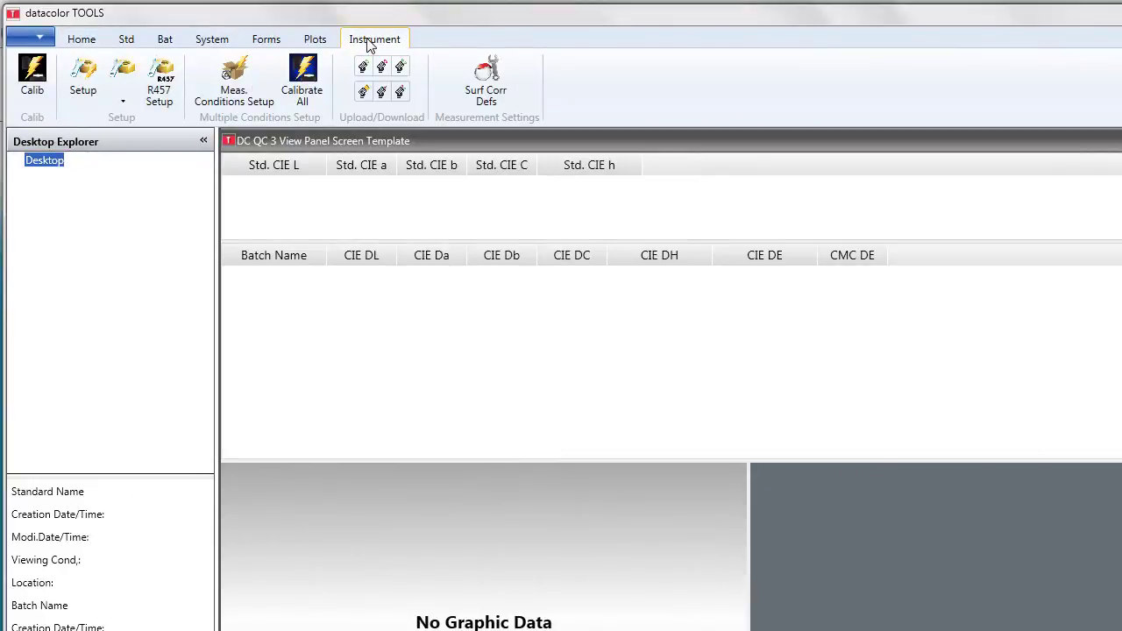
{"action": "left_click", "coordinate": [30, 75]}
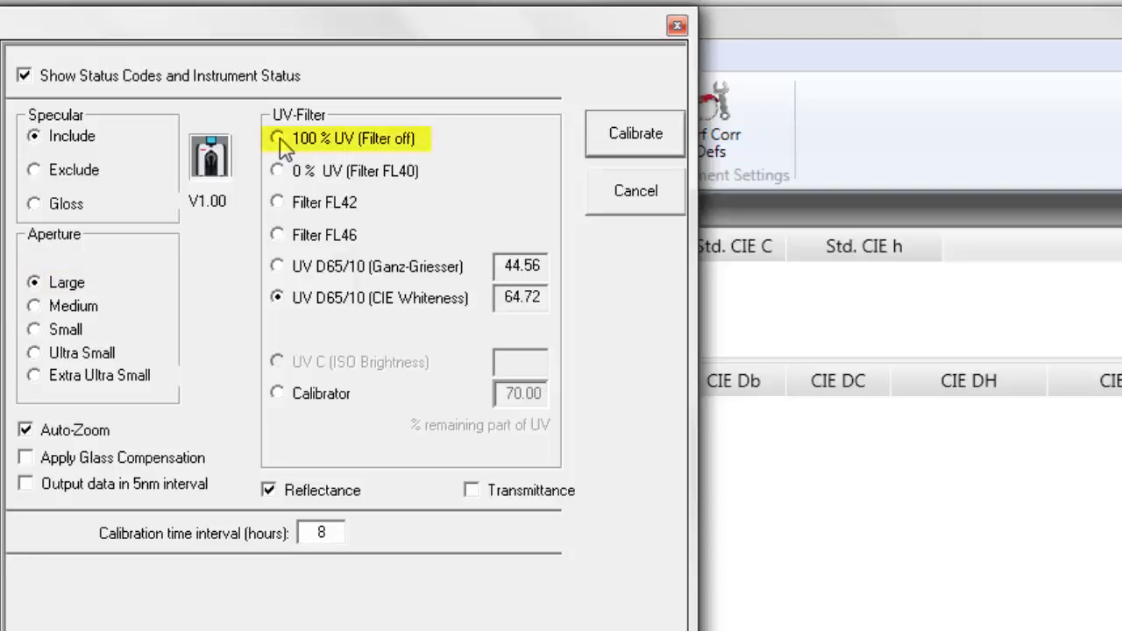
{"action": "left_click", "coordinate": [277, 138]}
Calibrate using the black trap, white tile and diagnostic tile, accepting the CMC DE 0.03 pass
{"action": "left_click", "coordinate": [668, 145]}
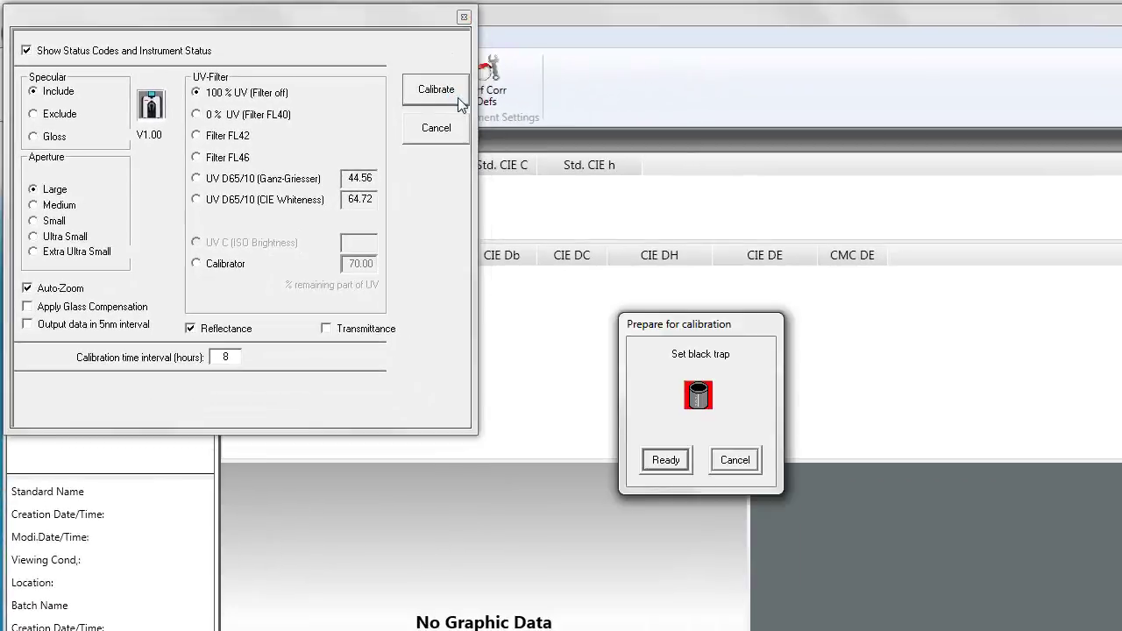
{"action": "left_click", "coordinate": [664, 459]}
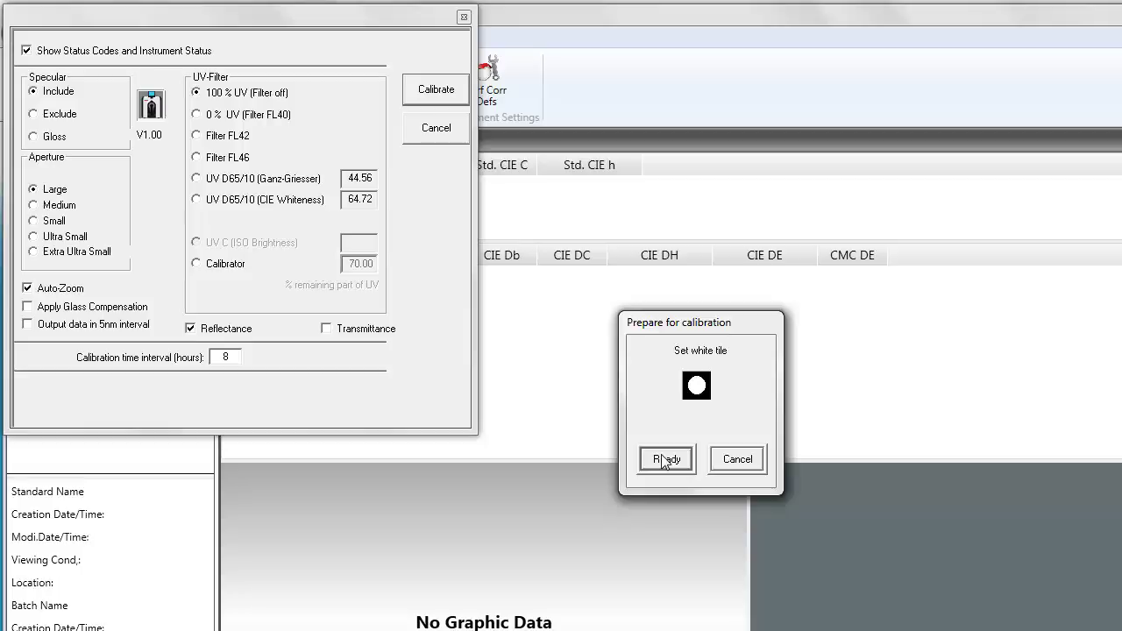
{"action": "left_click", "coordinate": [664, 459]}
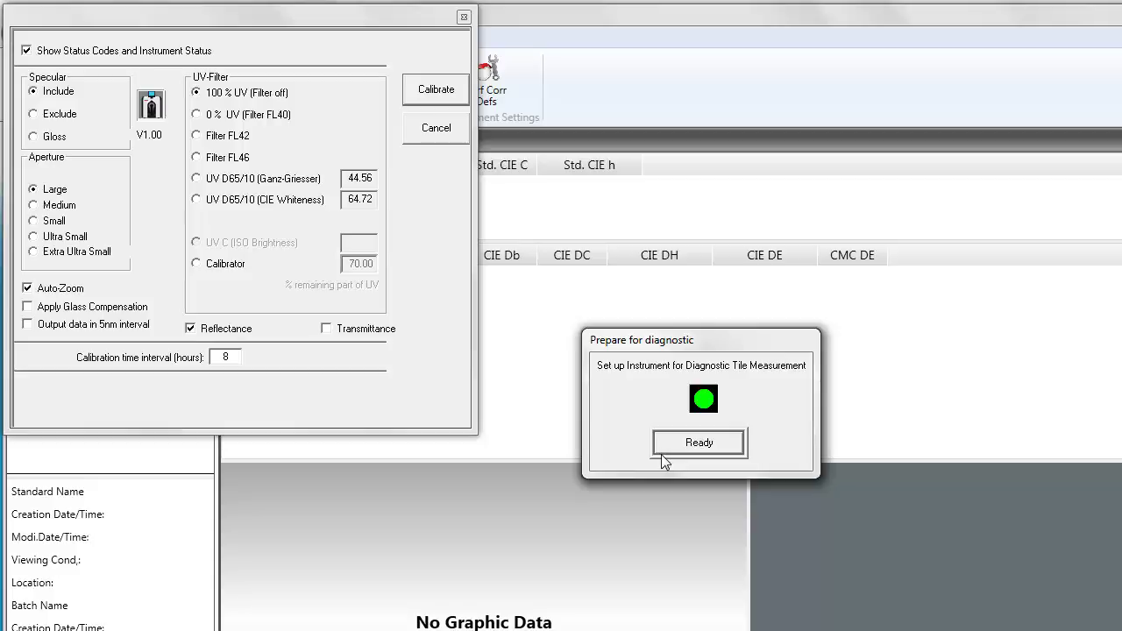
{"action": "left_click", "coordinate": [669, 445]}
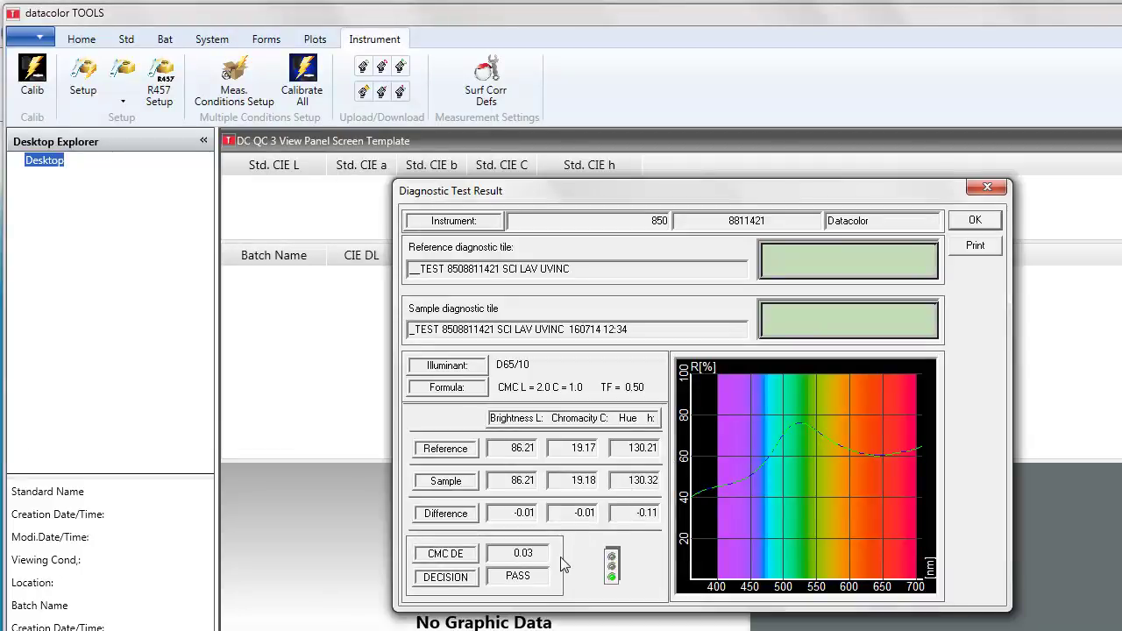
{"action": "left_click", "coordinate": [973, 221]}
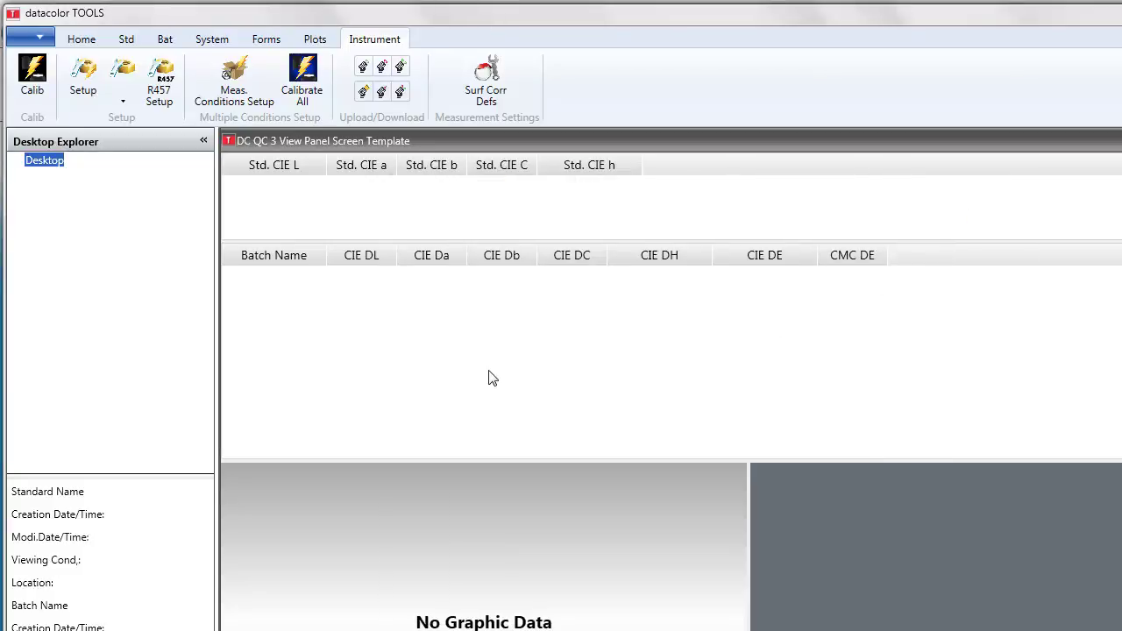
Open the UV D65/10 (CIE Whiteness) calibration and set test-tile whiteness to 118.45
{"action": "left_click", "coordinate": [123, 105]}
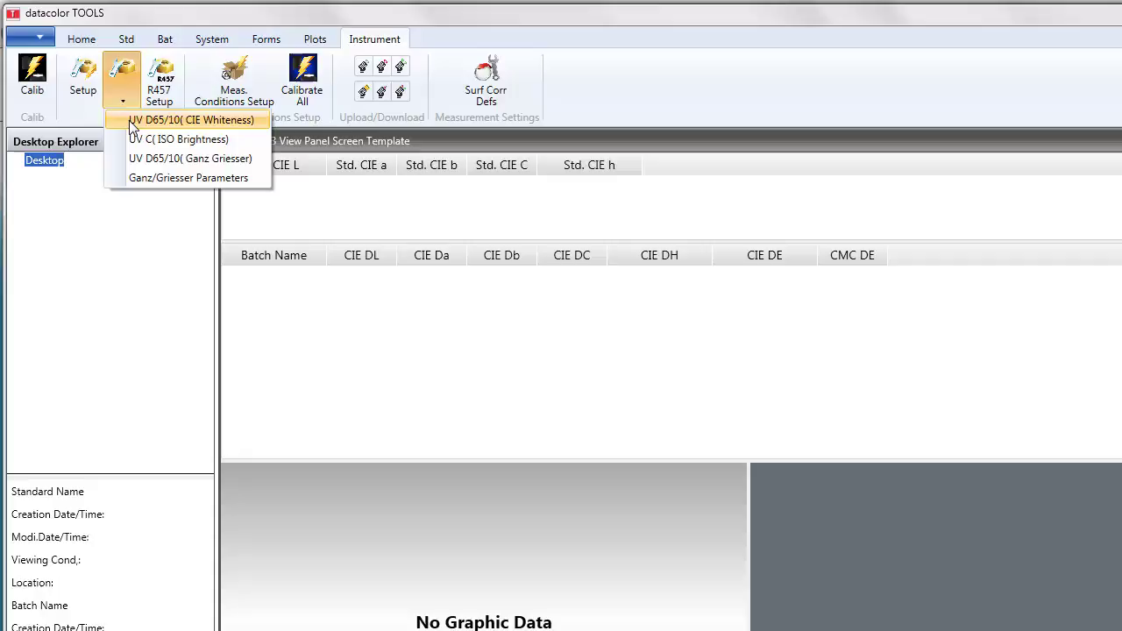
{"action": "left_click", "coordinate": [134, 122]}
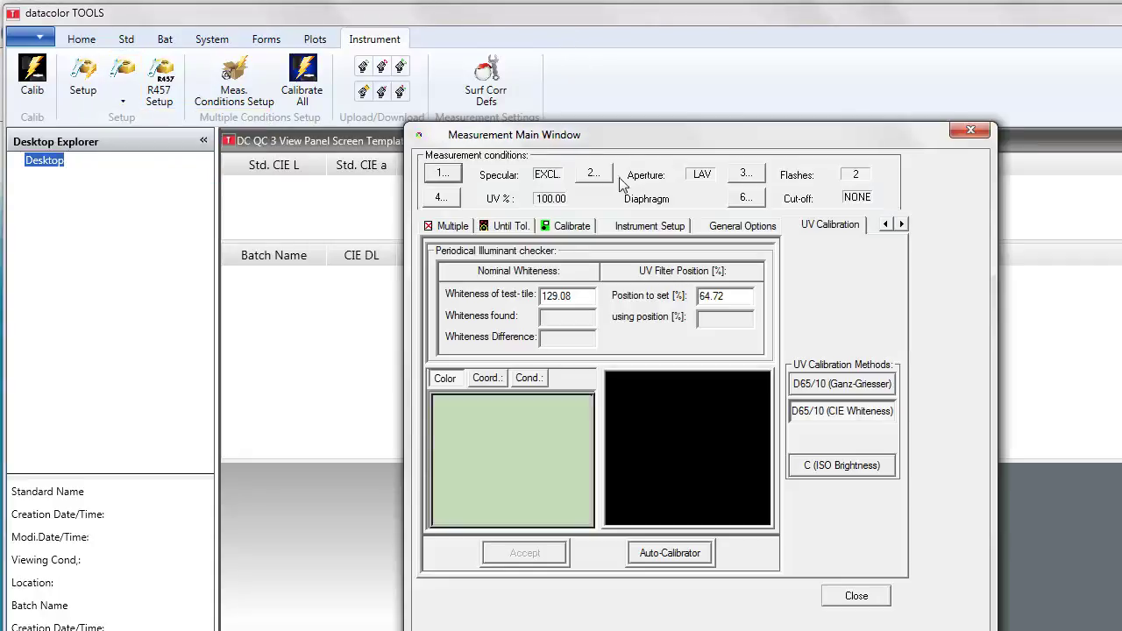
{"action": "left_click_drag", "start_coordinate": [609, 135], "coordinate": [599, 97]}
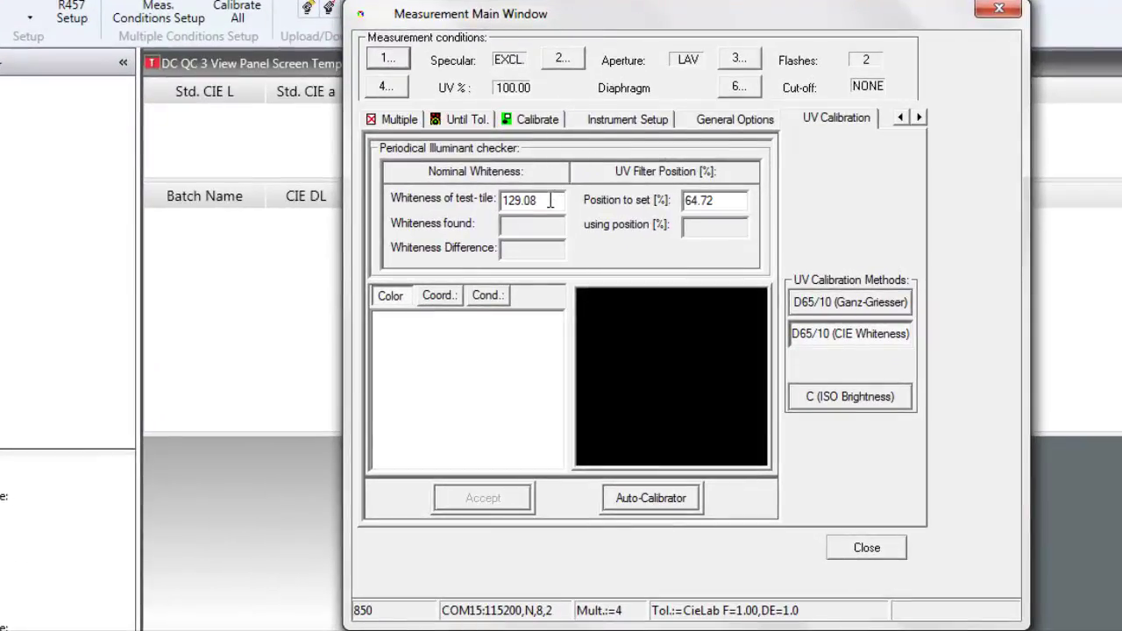
{"action": "left_click_drag", "start_coordinate": [552, 200], "coordinate": [482, 202]}
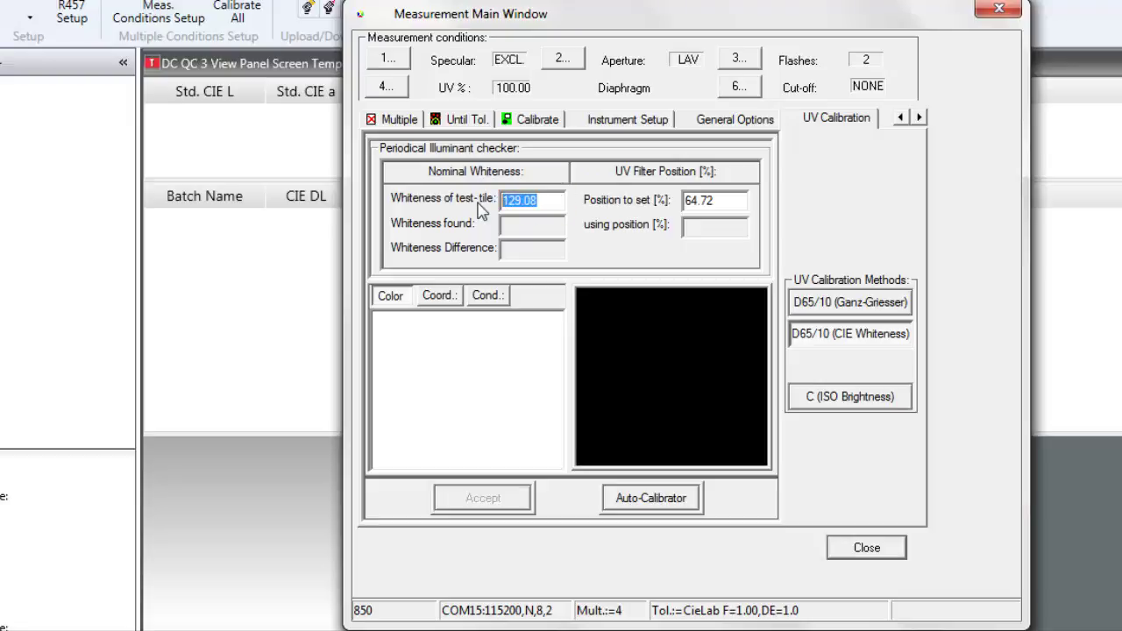
{"action": "type", "text": "118.45"}
Set the specular component to Included
{"action": "left_click", "coordinate": [394, 62]}
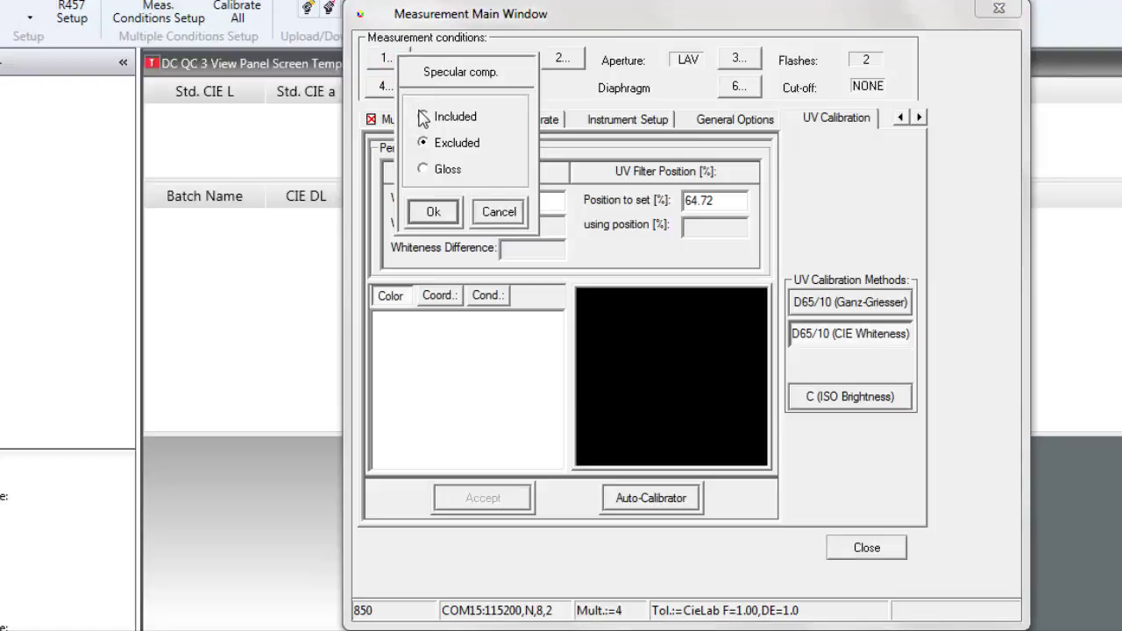
{"action": "left_click", "coordinate": [424, 117]}
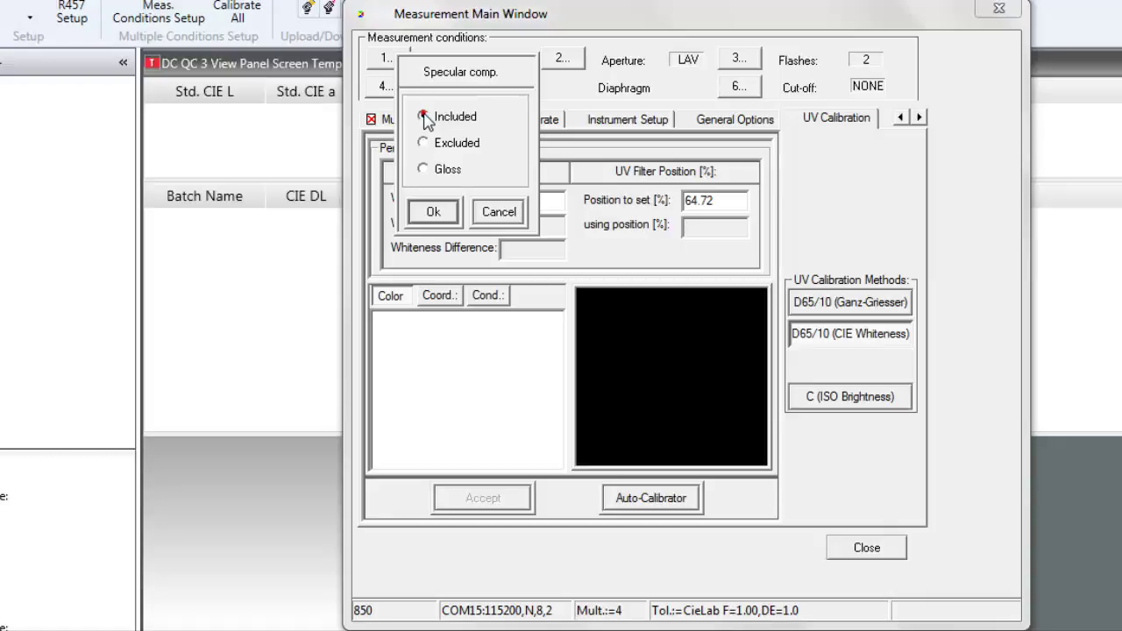
{"action": "left_click", "coordinate": [429, 211]}
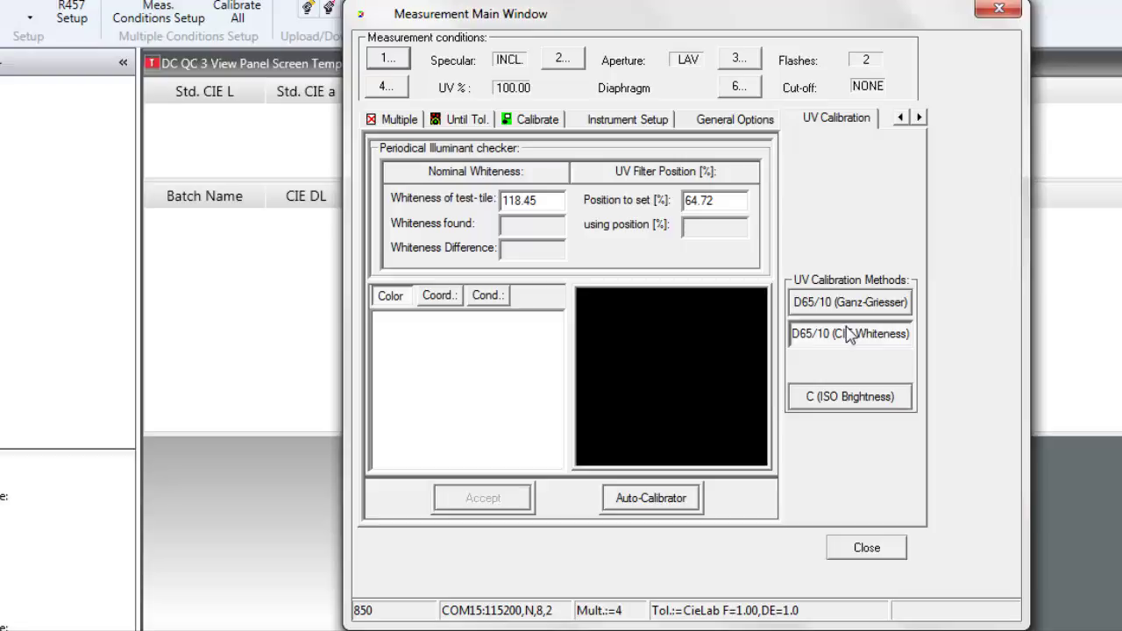
Run the Auto-Calibrator and accept the 55.85 % UV filter position (whiteness difference 0.20)
{"action": "left_click", "coordinate": [659, 499]}
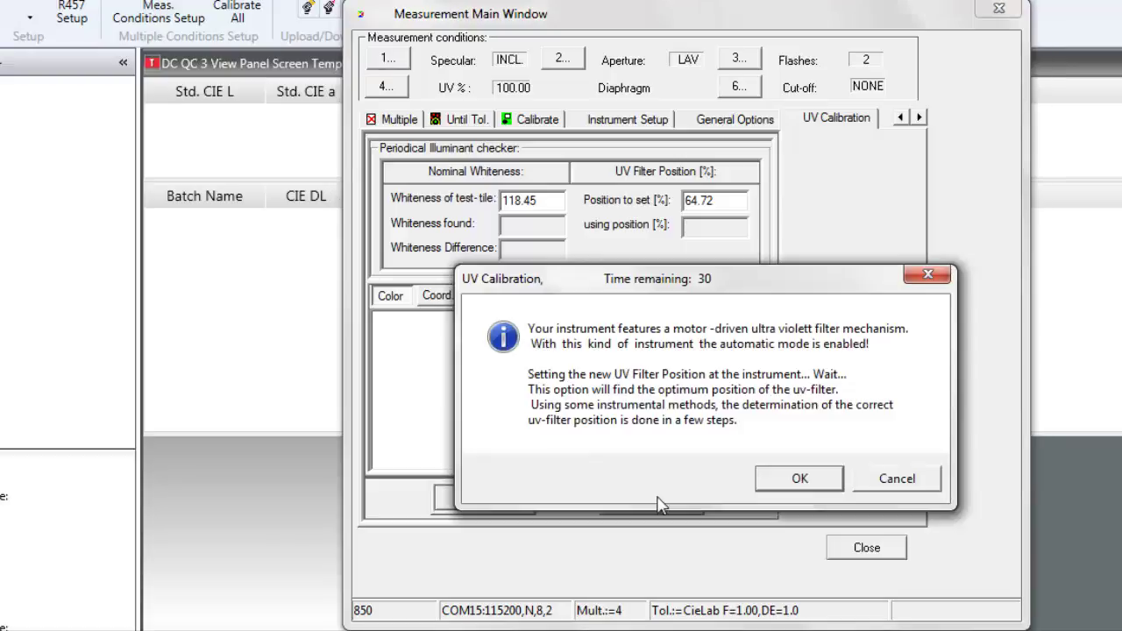
{"action": "left_click", "coordinate": [797, 478]}
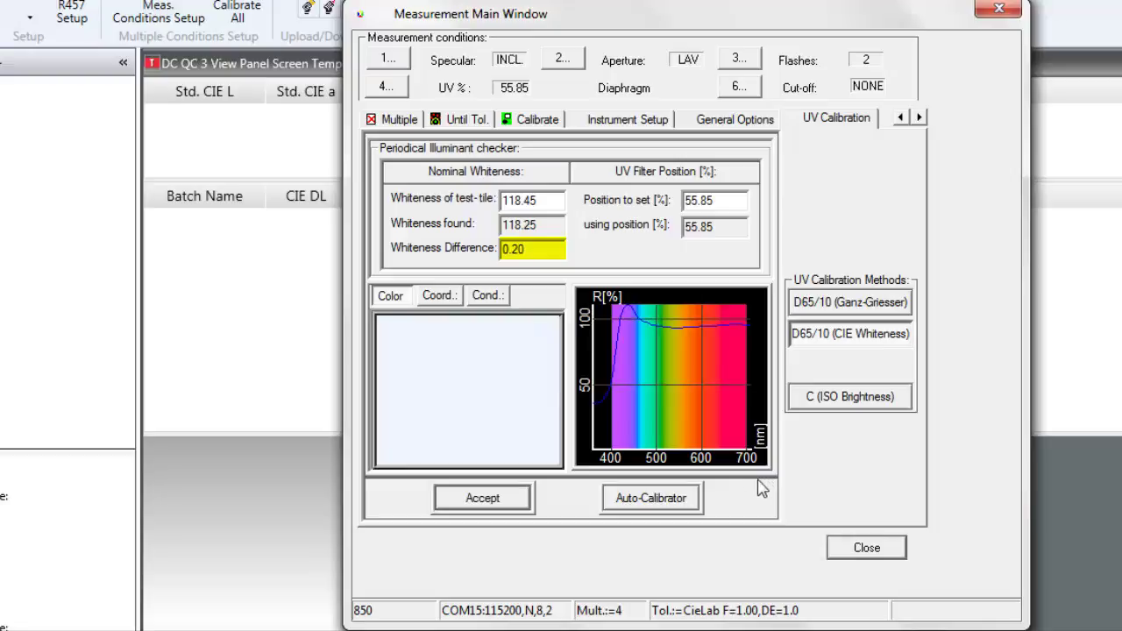
{"action": "left_click", "coordinate": [491, 502]}
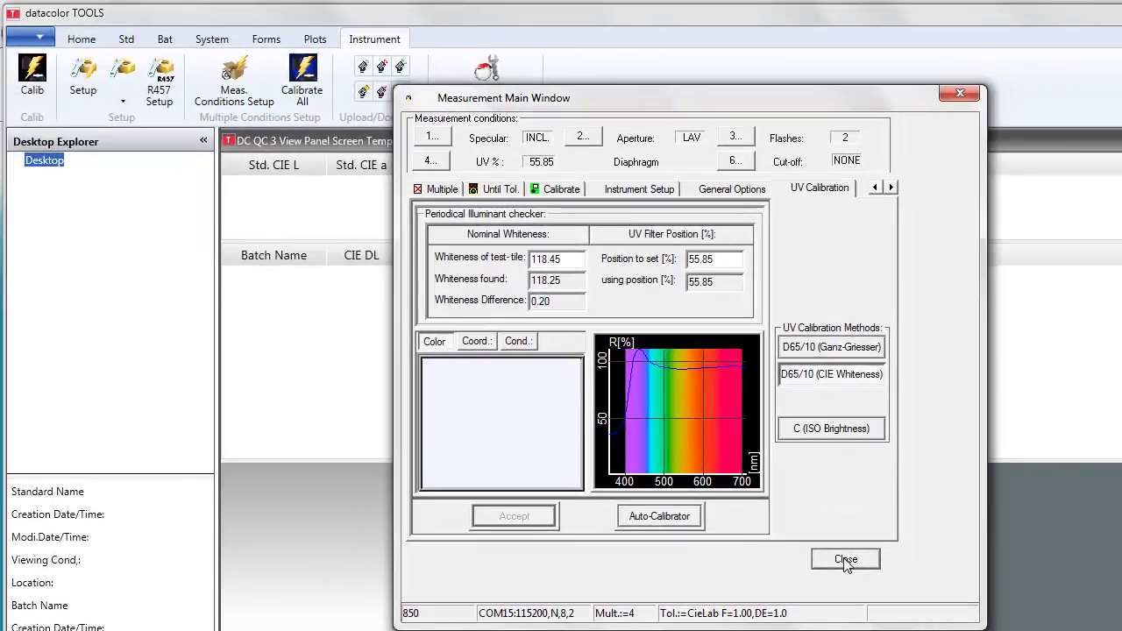
Close the measurement window, check UV D65/10 (CIE Whiteness) reads 55.85 in Calib, then cancel
{"action": "left_click", "coordinate": [848, 559]}
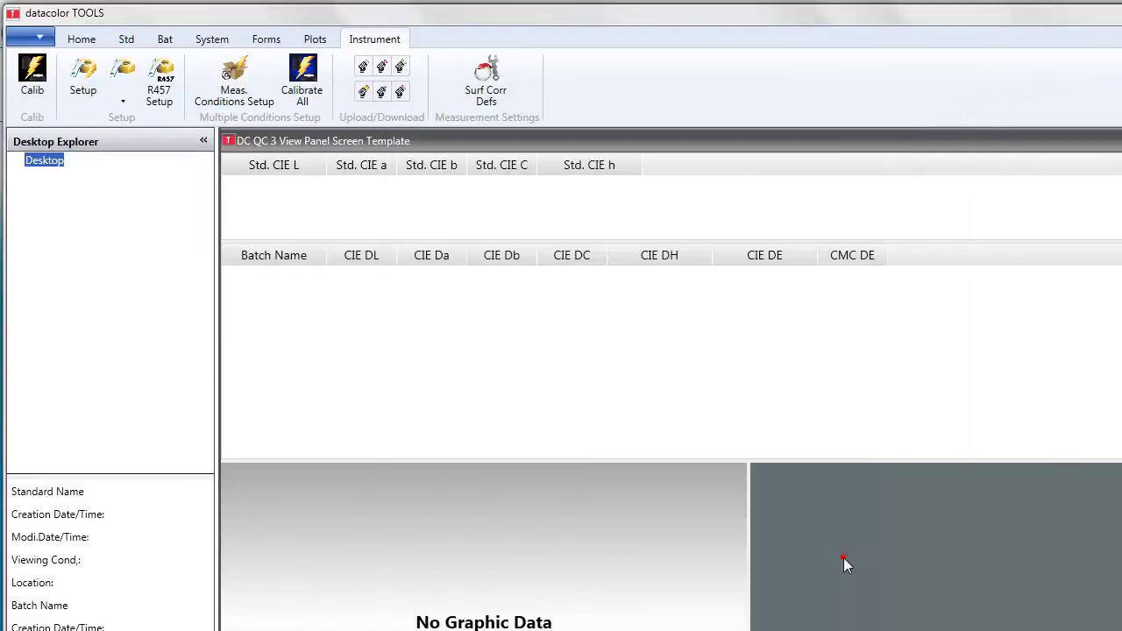
{"action": "left_click", "coordinate": [33, 80]}
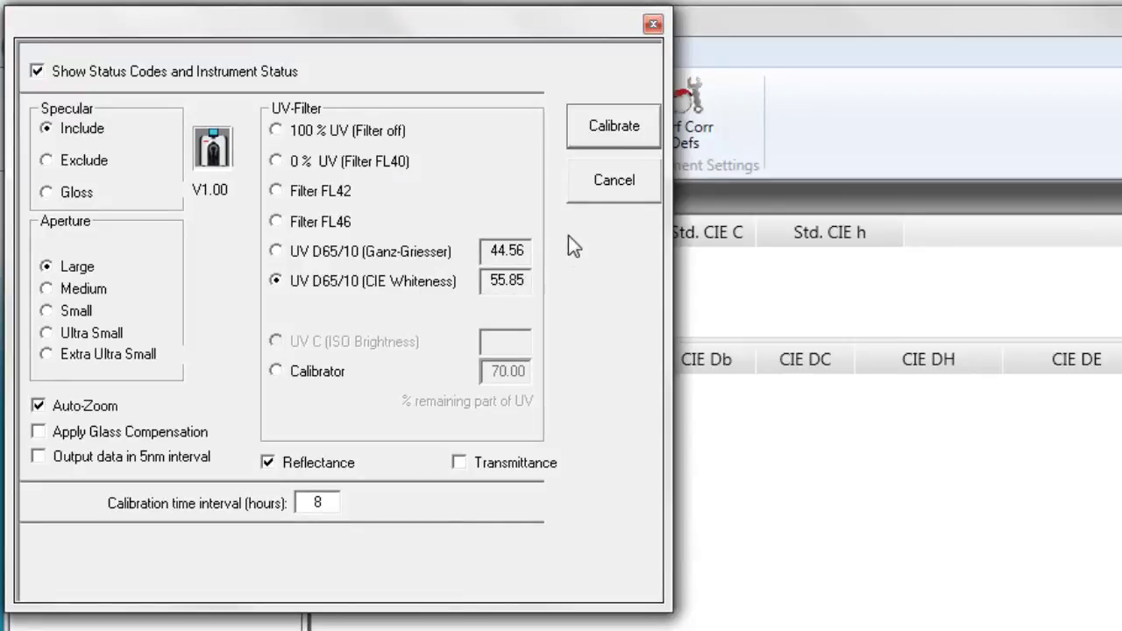
{"action": "left_click", "coordinate": [596, 185]}
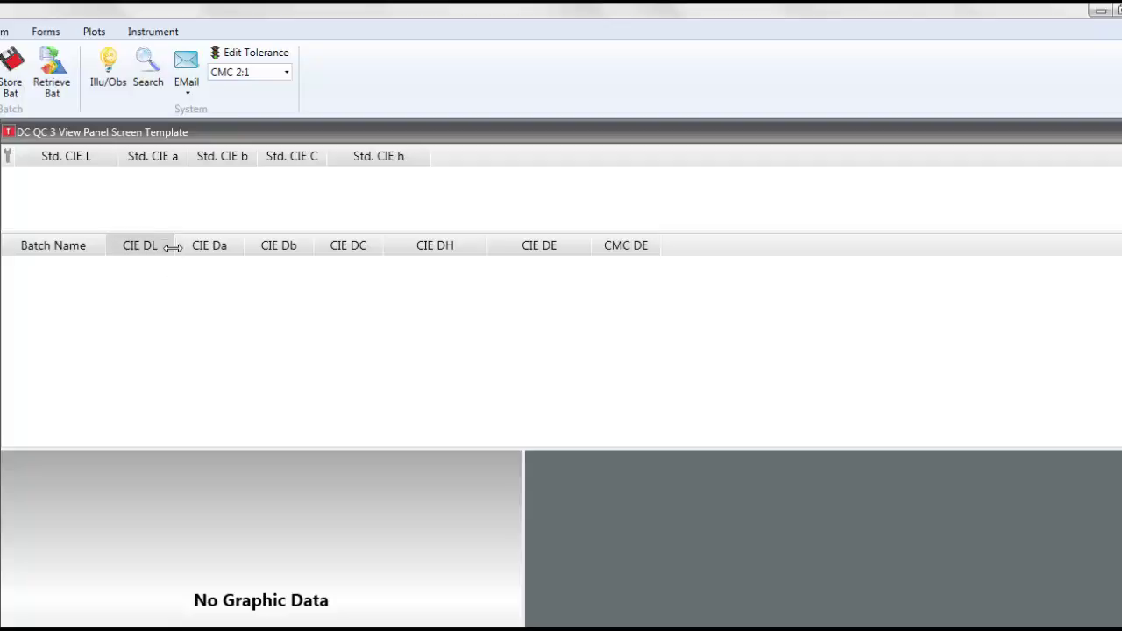
Add the Std. Whiteness CIE/E313 field to the standard grid configuration
{"action": "right_click", "coordinate": [194, 209]}
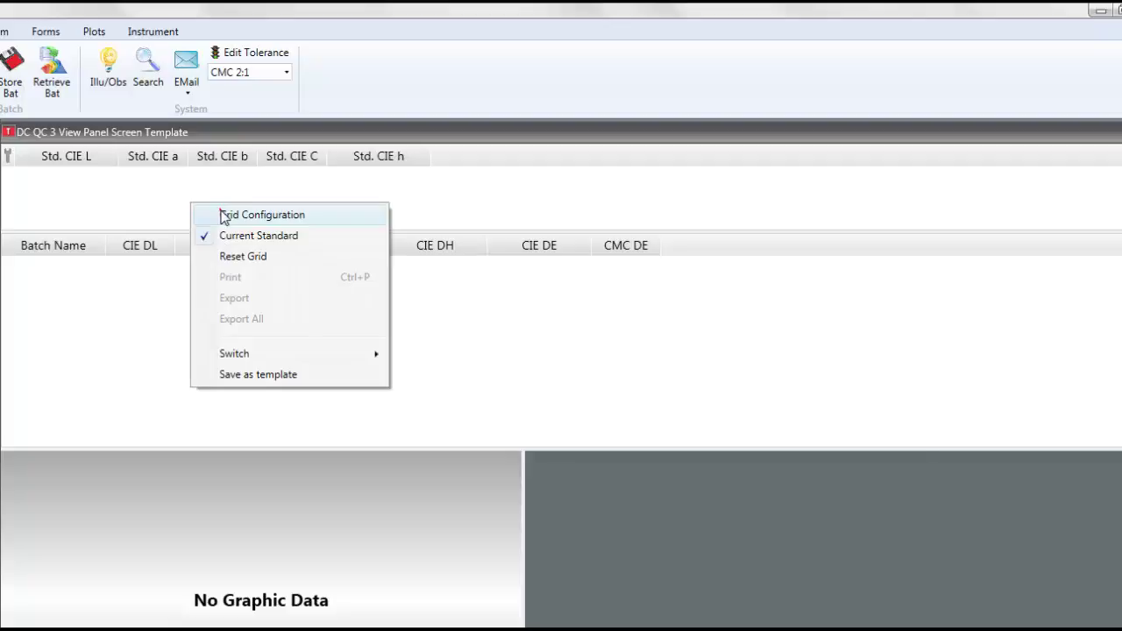
{"action": "left_click", "coordinate": [223, 215]}
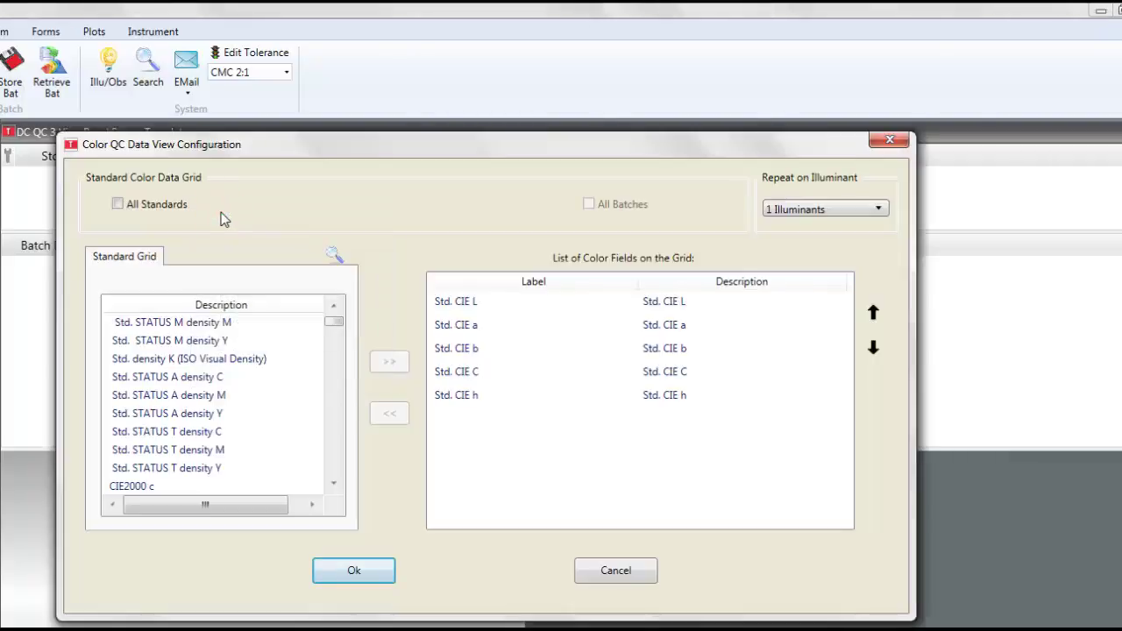
{"action": "left_click", "coordinate": [333, 253]}
{"action": "type", "text": "e31"}
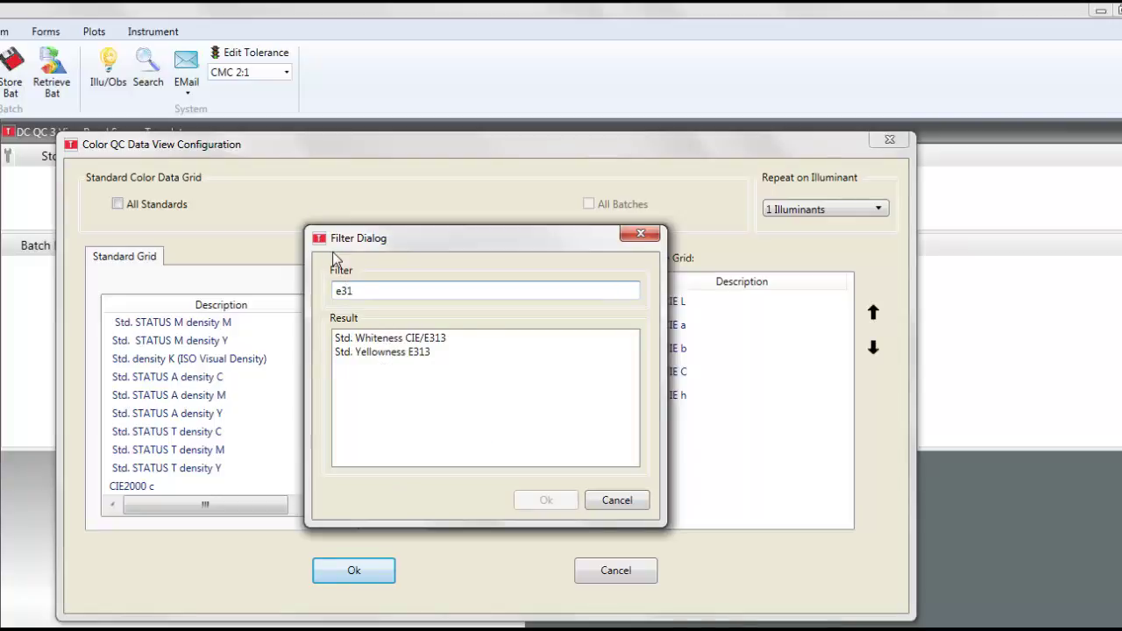
{"action": "type", "text": "3"}
{"action": "left_click", "coordinate": [392, 338]}
{"action": "left_click", "coordinate": [535, 500]}
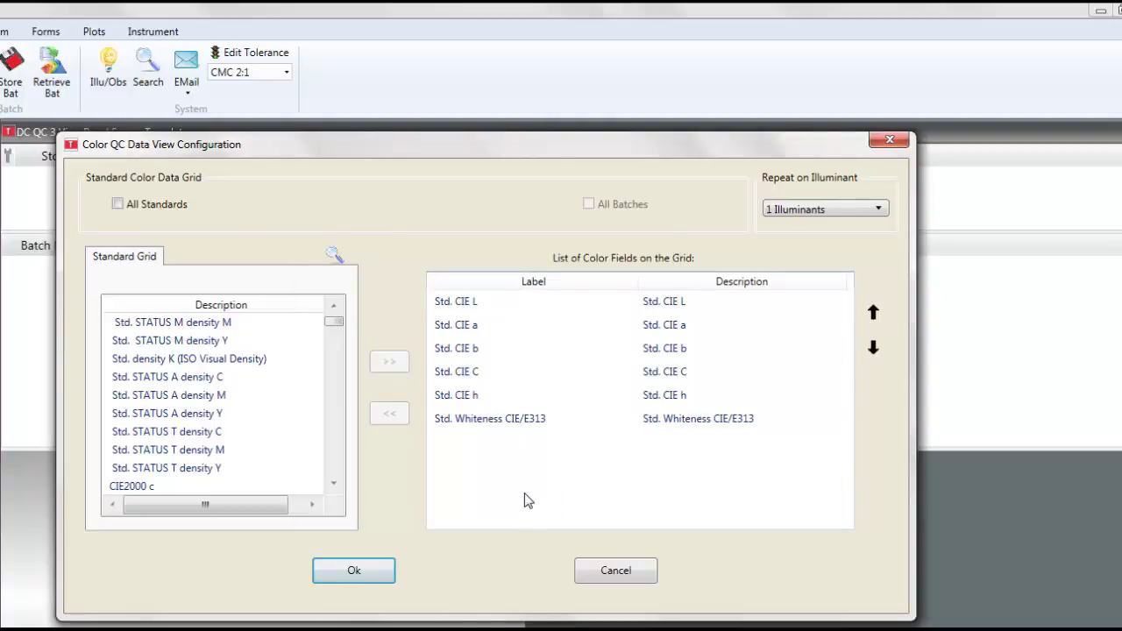
Add Std. CIE Whiteness Tint, apply, and widen both new columns to show full headers
{"action": "left_click", "coordinate": [333, 256]}
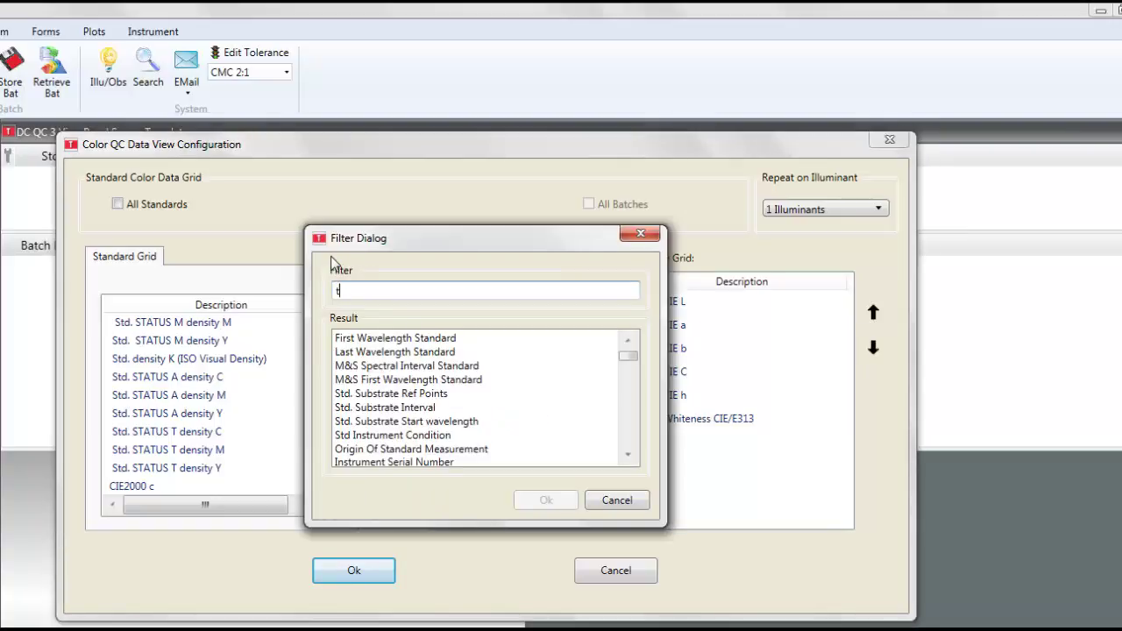
{"action": "type", "text": "tint"}
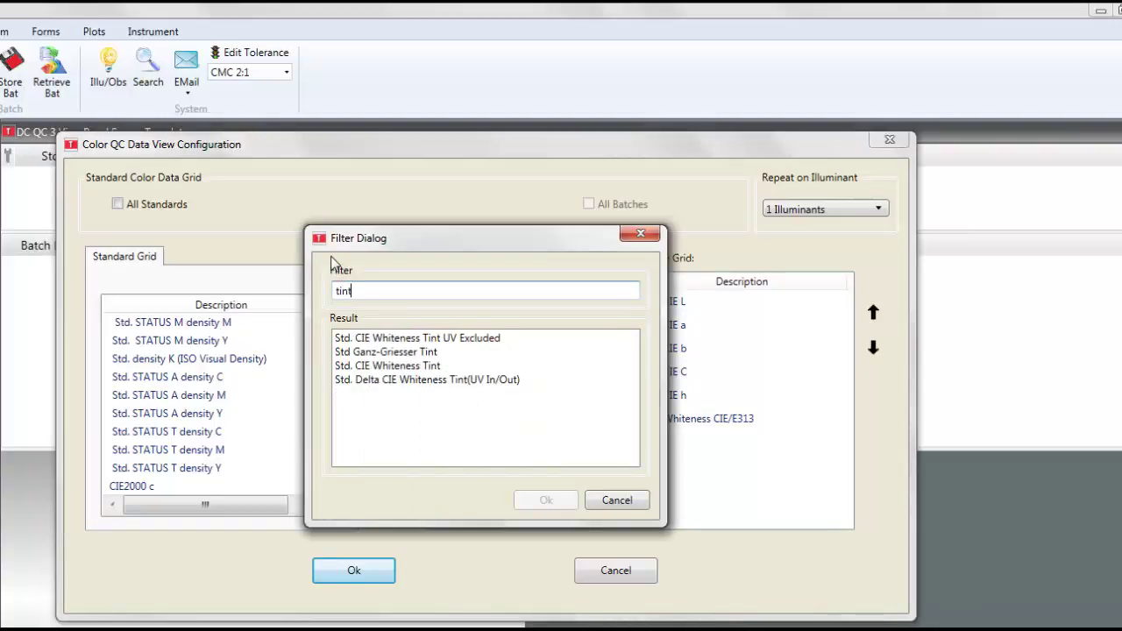
{"action": "left_click", "coordinate": [395, 367]}
{"action": "left_click", "coordinate": [545, 503]}
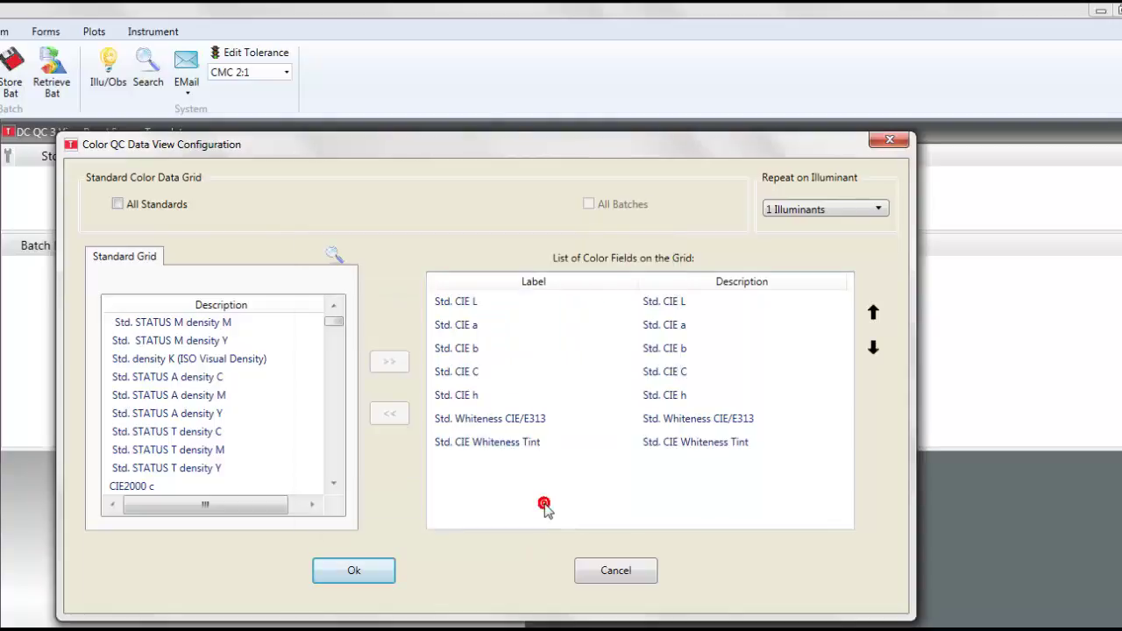
{"action": "left_click", "coordinate": [375, 572]}
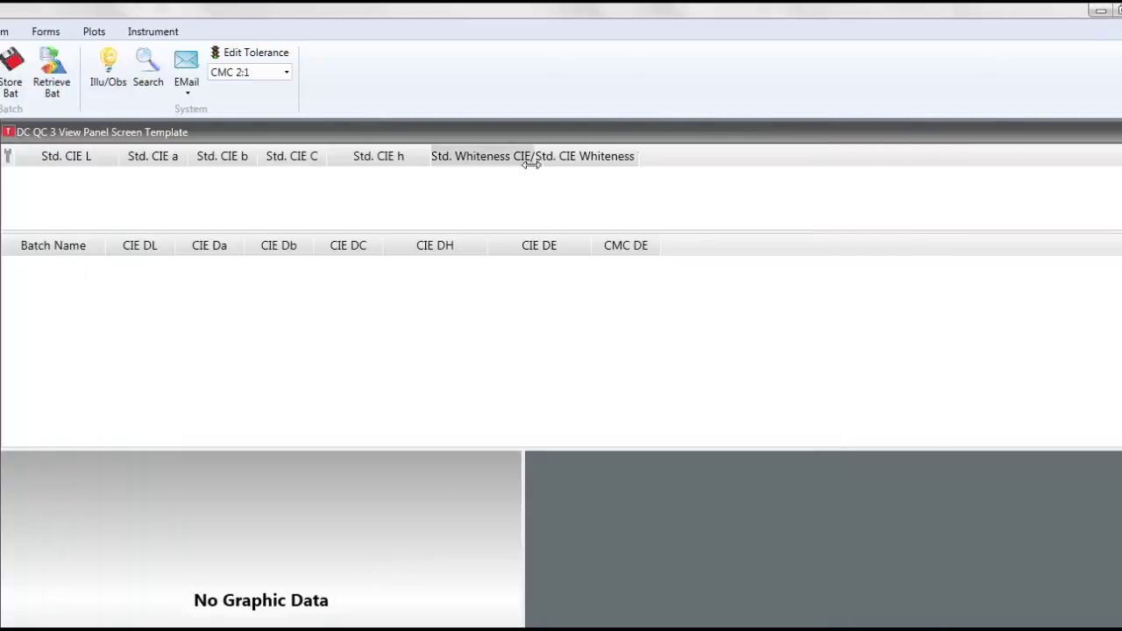
{"action": "left_click_drag", "start_coordinate": [530, 156], "coordinate": [565, 155]}
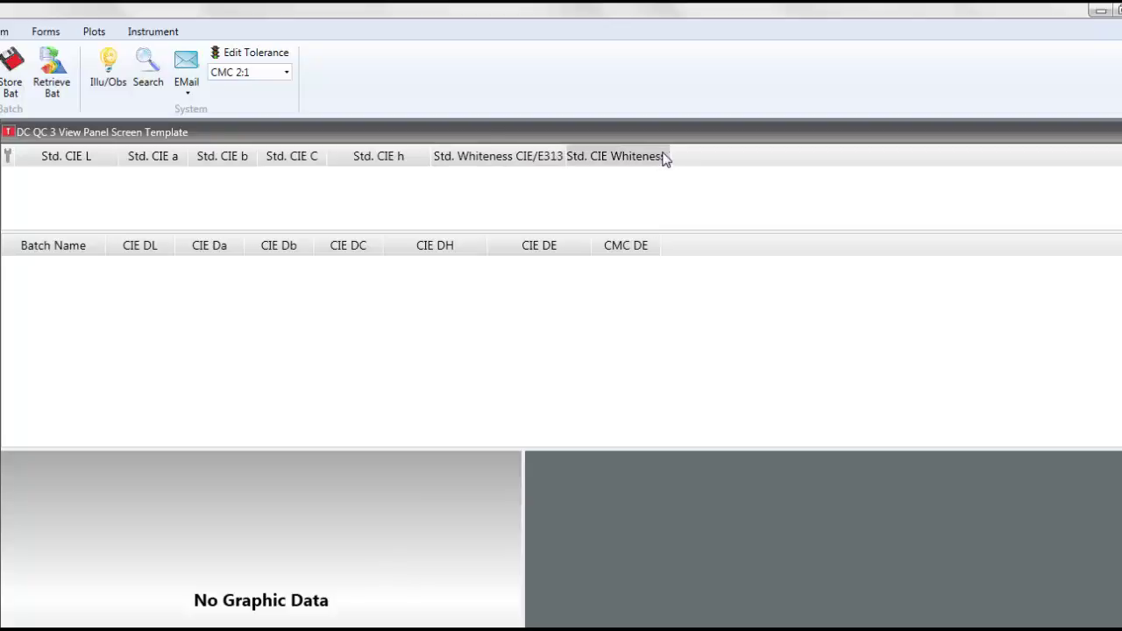
{"action": "left_click_drag", "start_coordinate": [669, 148], "coordinate": [699, 147]}
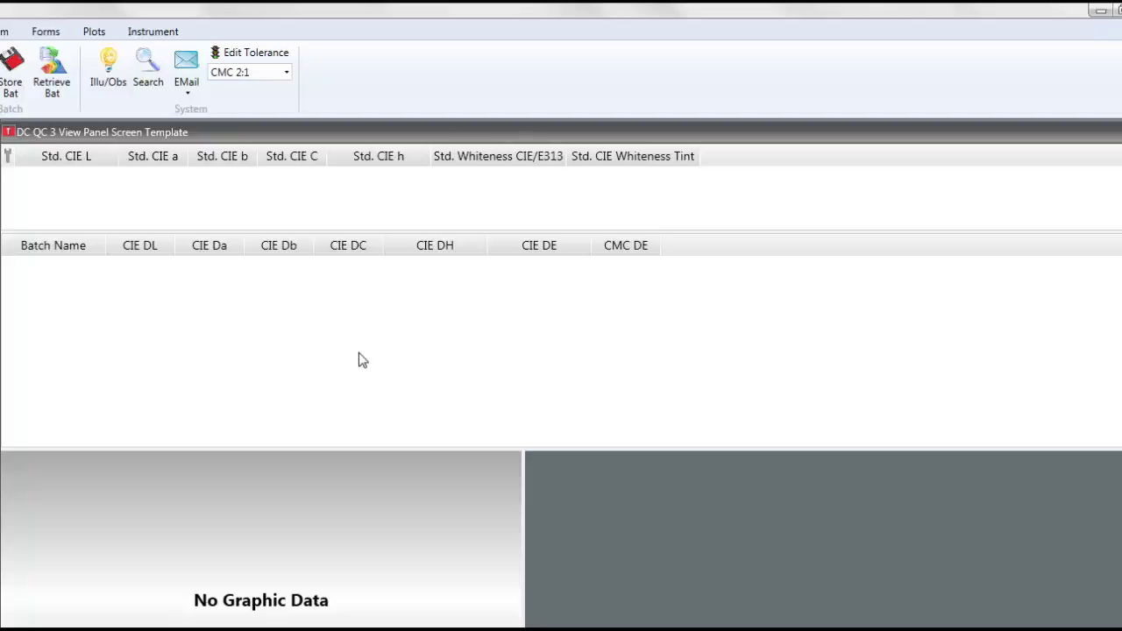
Add Bat. Whiteness CIE/E313 to the batch grid's field list via Grid Configuration
{"action": "right_click", "coordinate": [304, 362]}
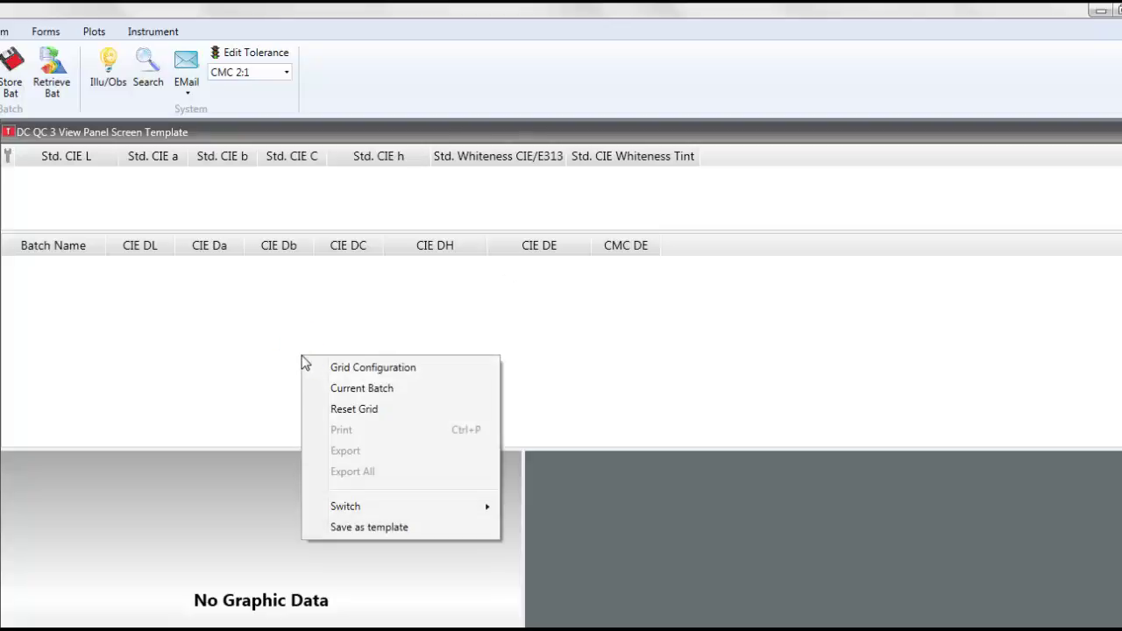
{"action": "left_click", "coordinate": [331, 369]}
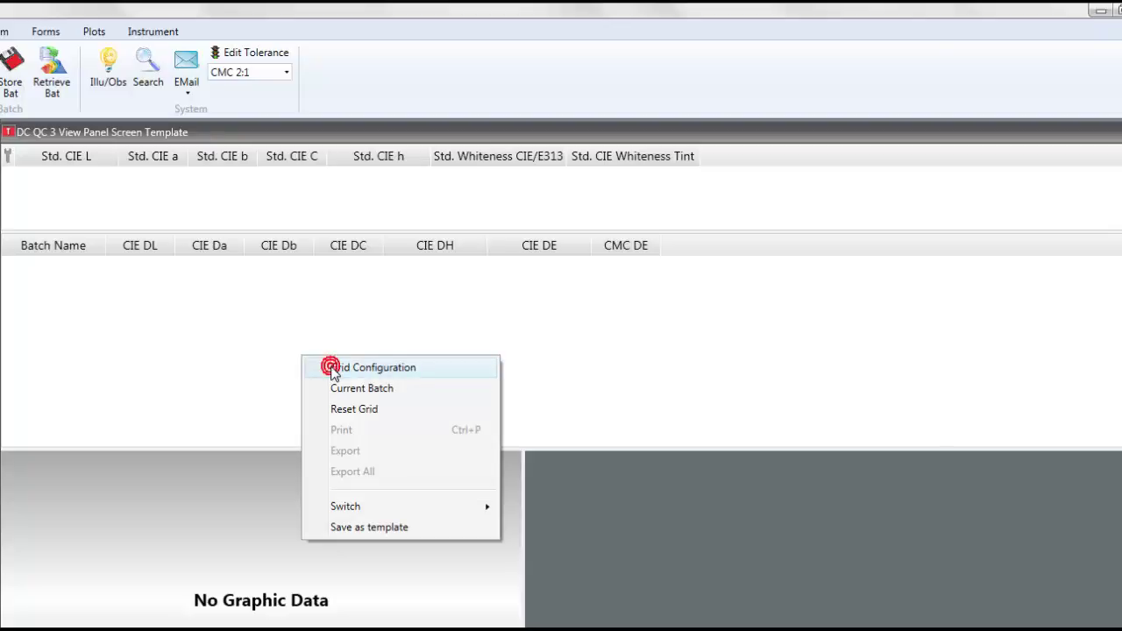
{"action": "left_click", "coordinate": [334, 257]}
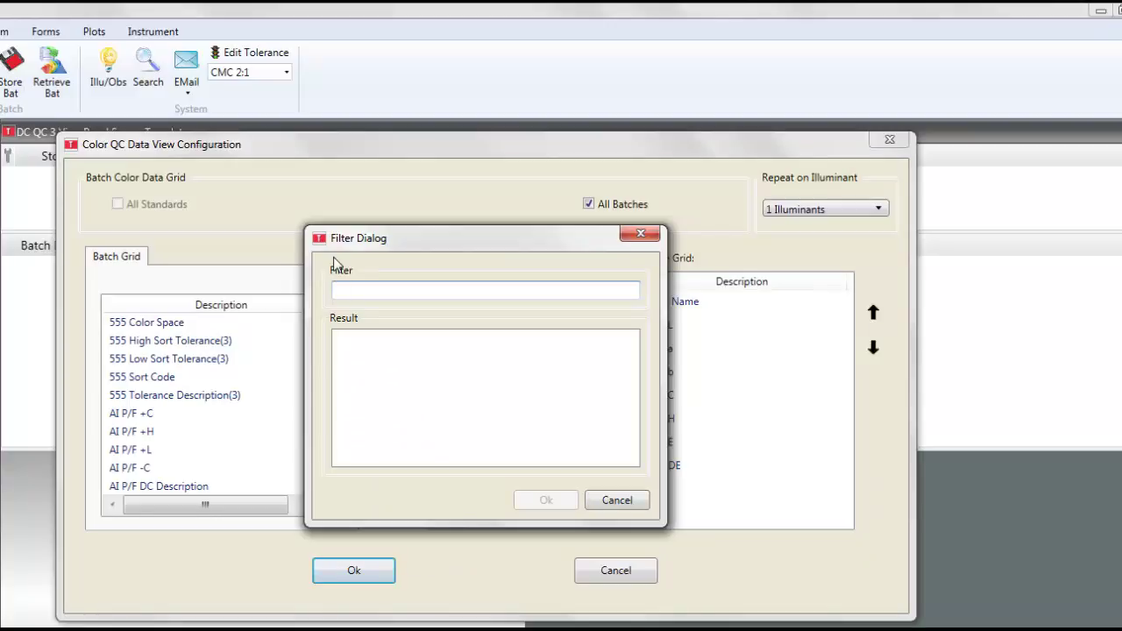
{"action": "type", "text": "e313"}
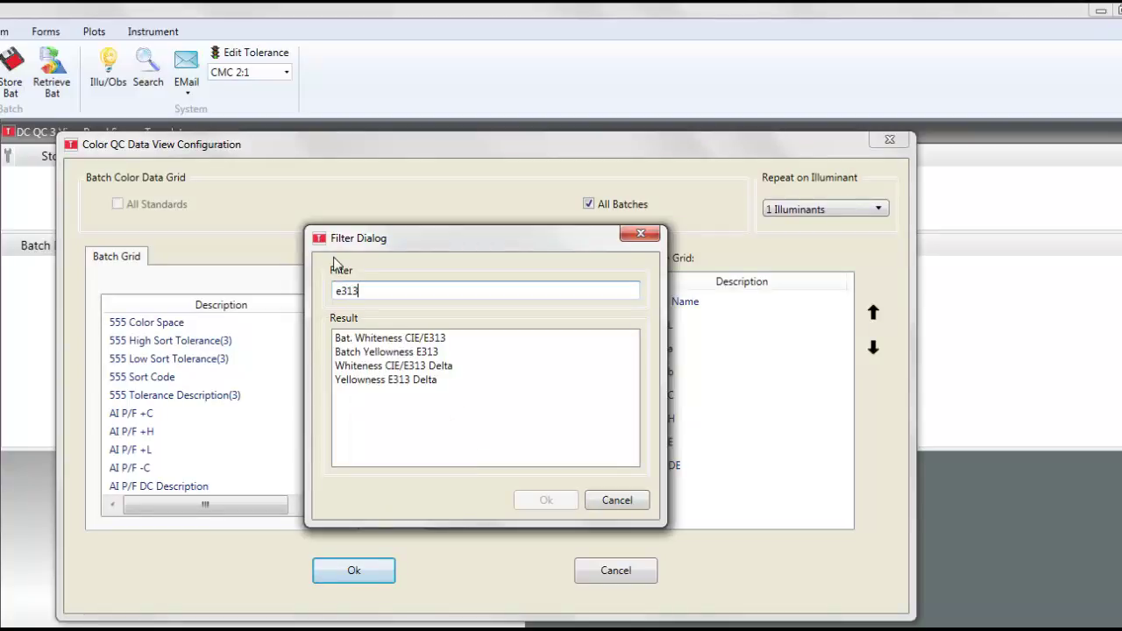
{"action": "left_click", "coordinate": [396, 343]}
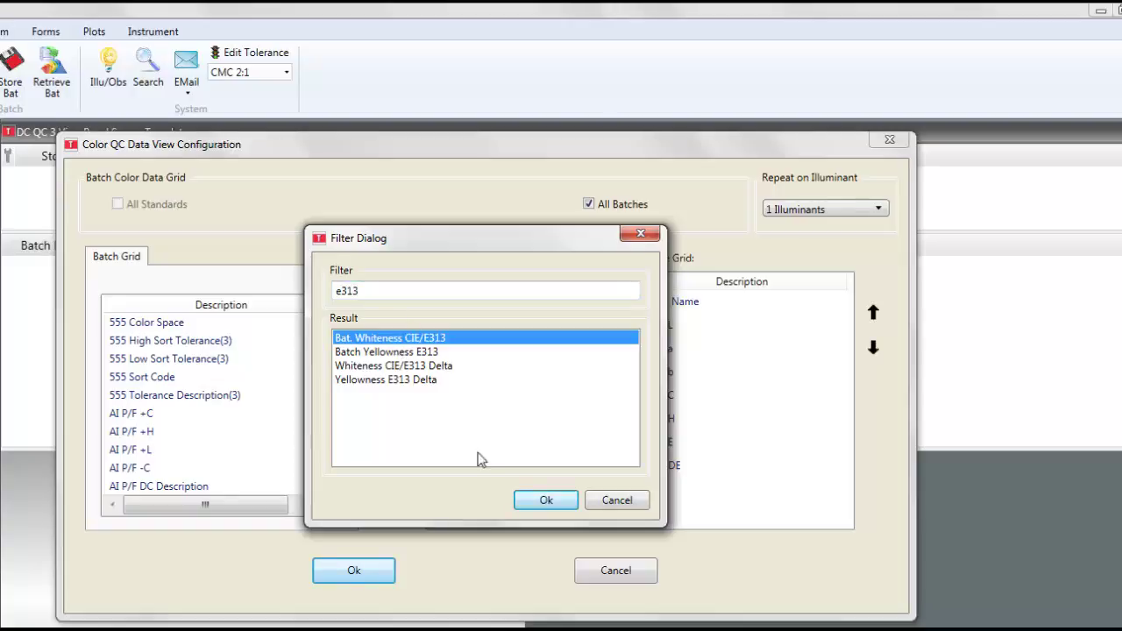
{"action": "left_click", "coordinate": [547, 501]}
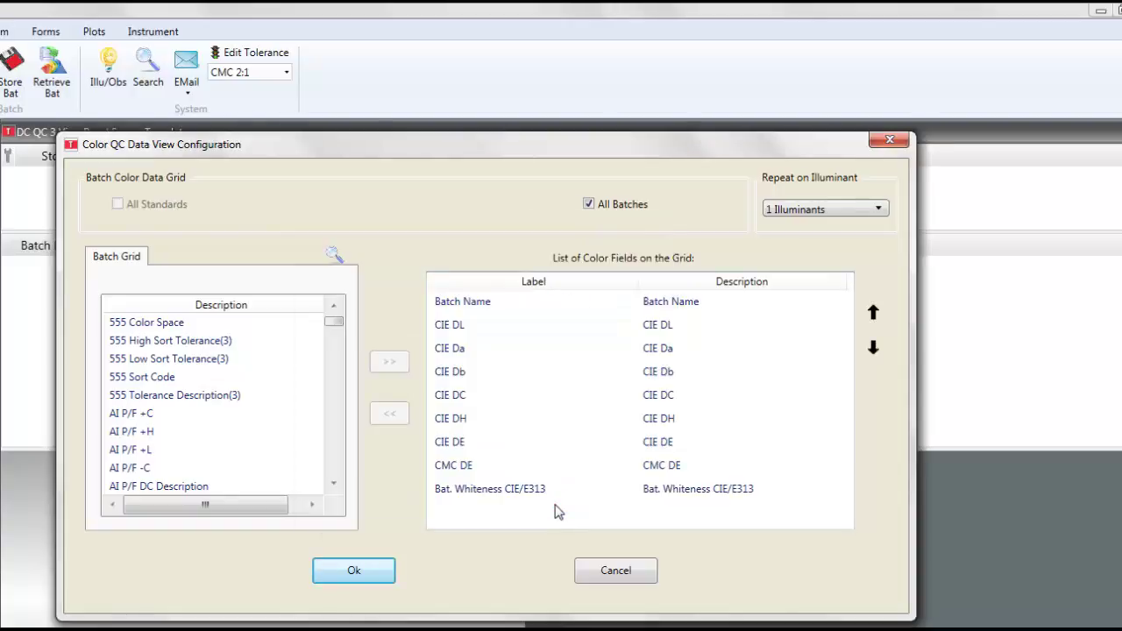
Add Bat. CIE Whiteness Tint to the batch grid's field list
{"action": "left_click", "coordinate": [334, 254]}
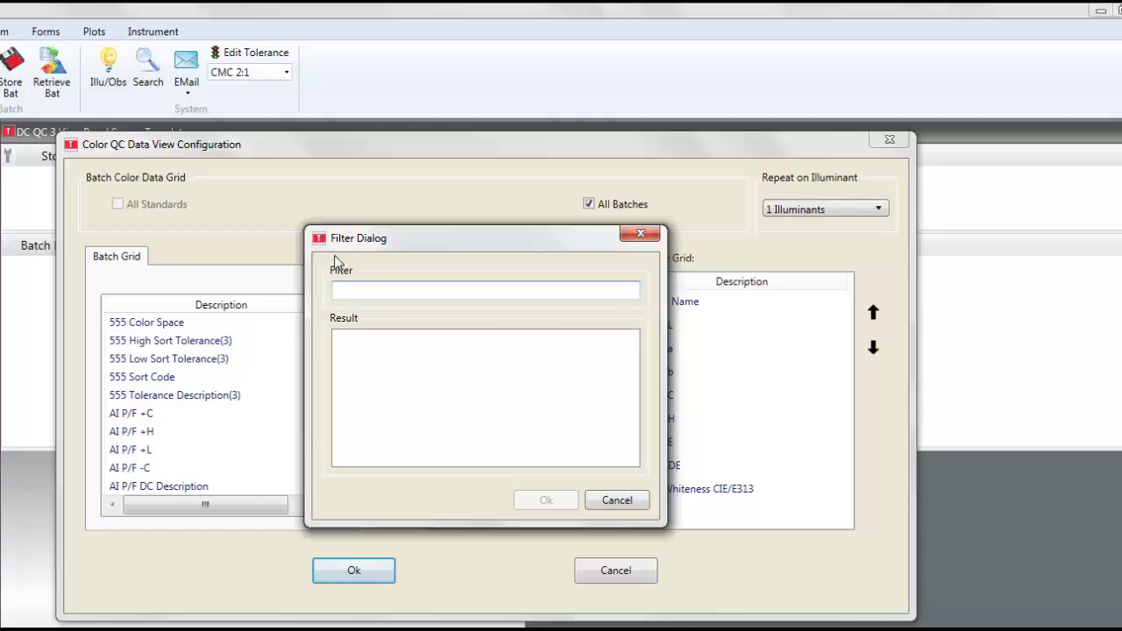
{"action": "type", "text": "tin"}
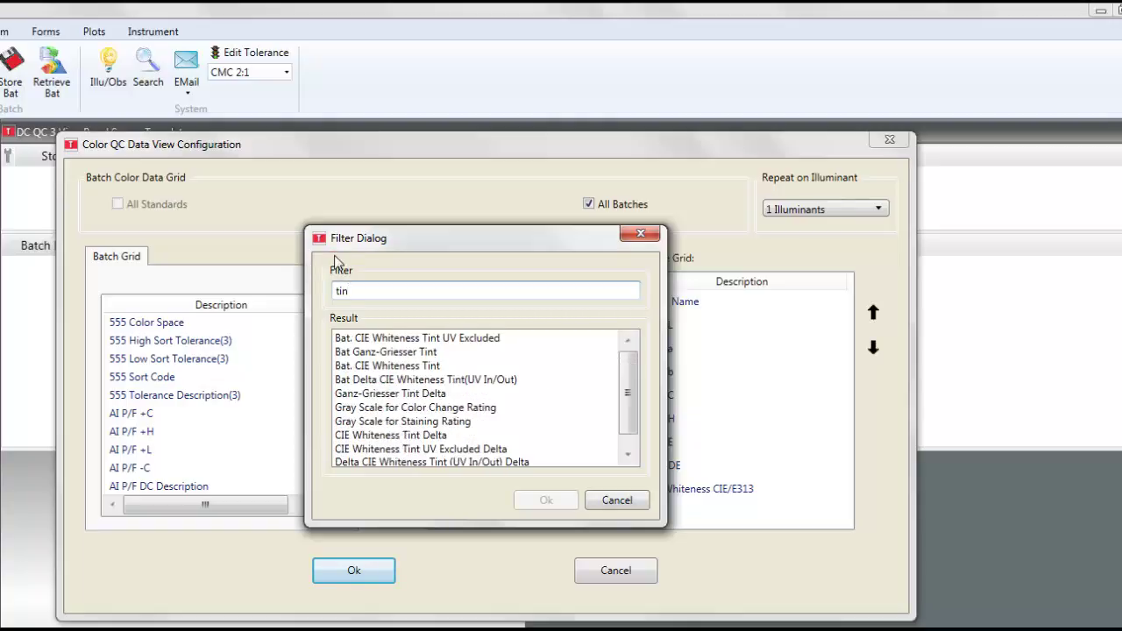
{"action": "type", "text": "t"}
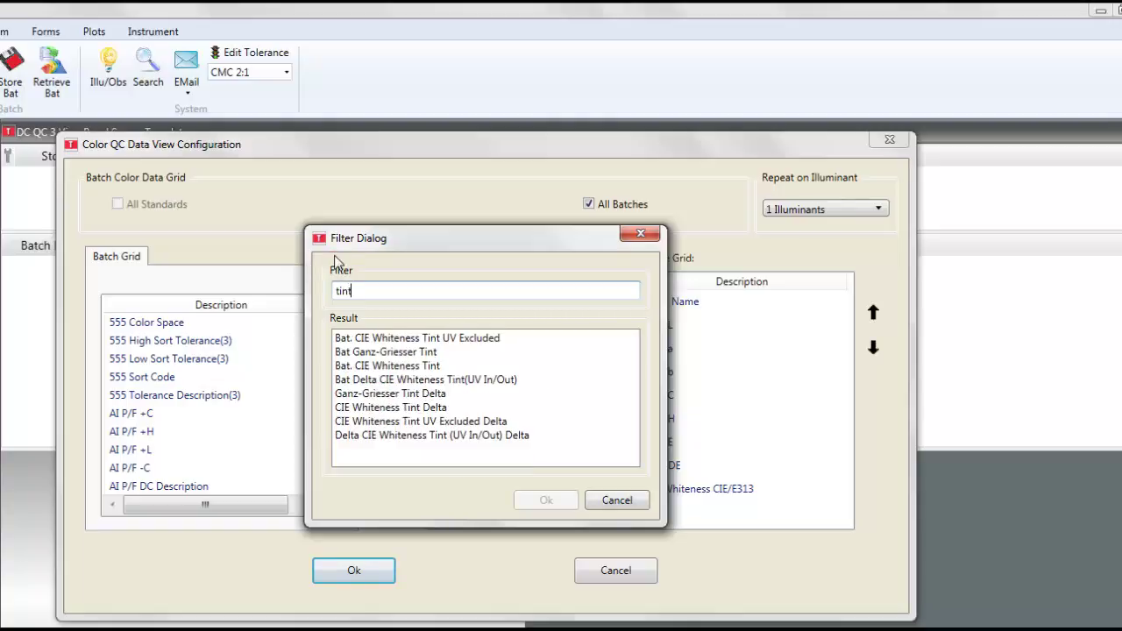
{"action": "left_click", "coordinate": [386, 368]}
{"action": "left_click", "coordinate": [556, 503]}
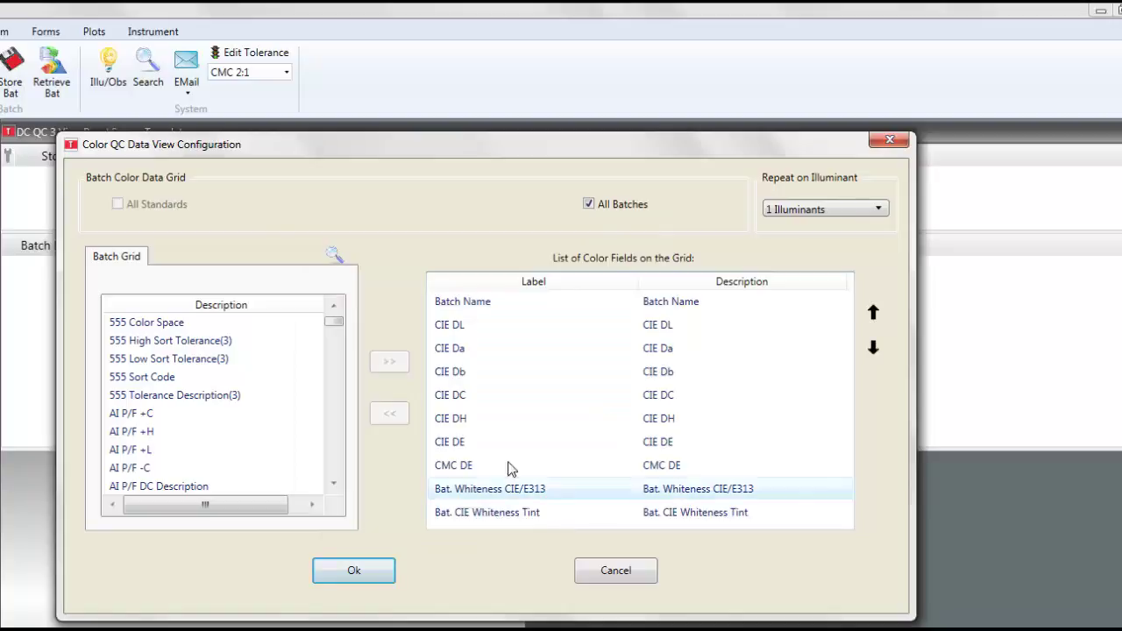
Add the Whiteness CIE/E313 Delta field to the batch grid list
{"action": "left_click", "coordinate": [333, 254]}
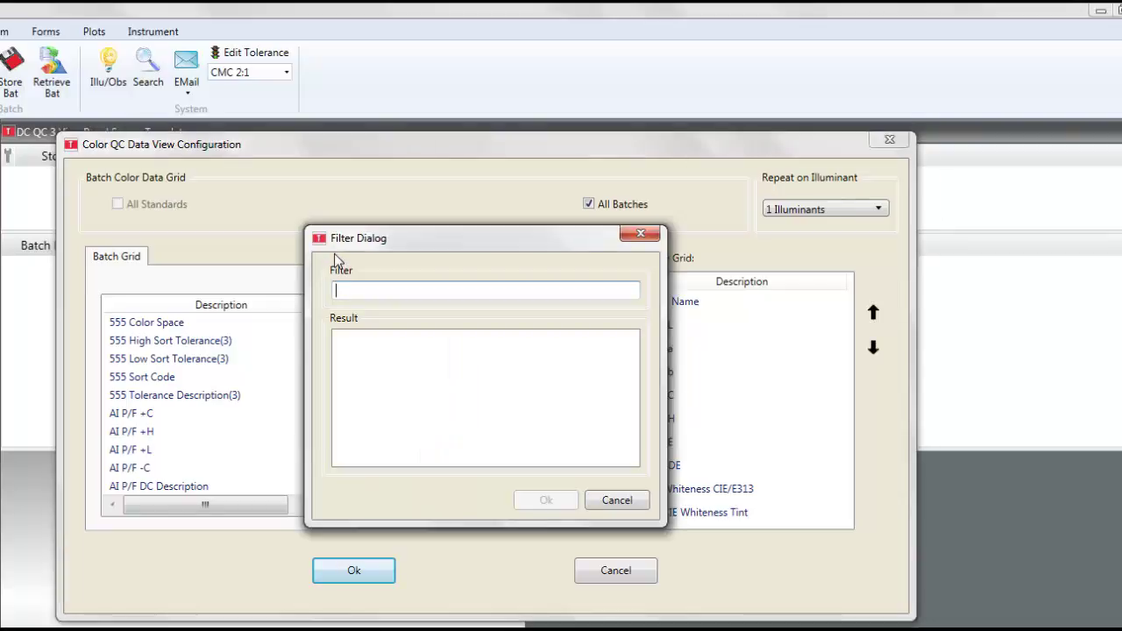
{"action": "type", "text": "e313"}
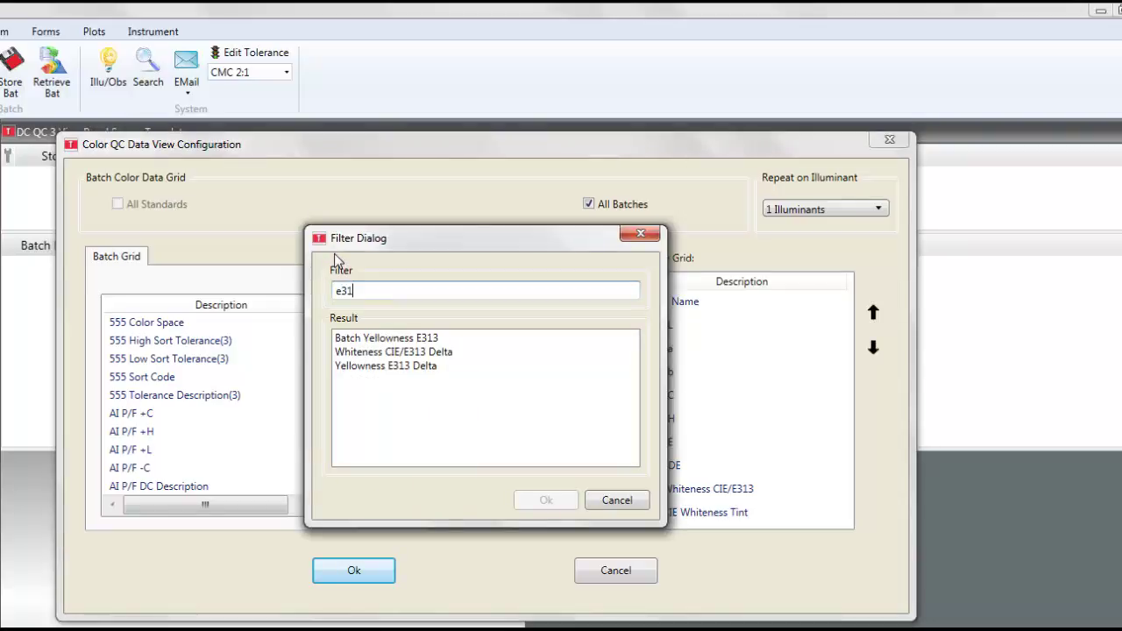
{"action": "left_click", "coordinate": [405, 355]}
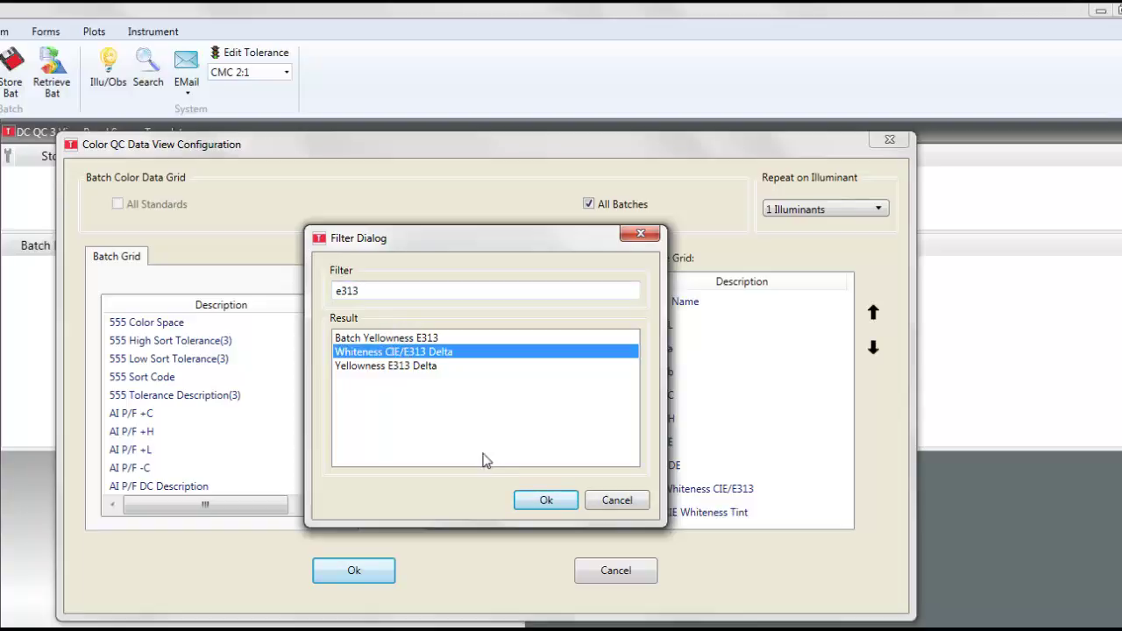
{"action": "left_click", "coordinate": [537, 503]}
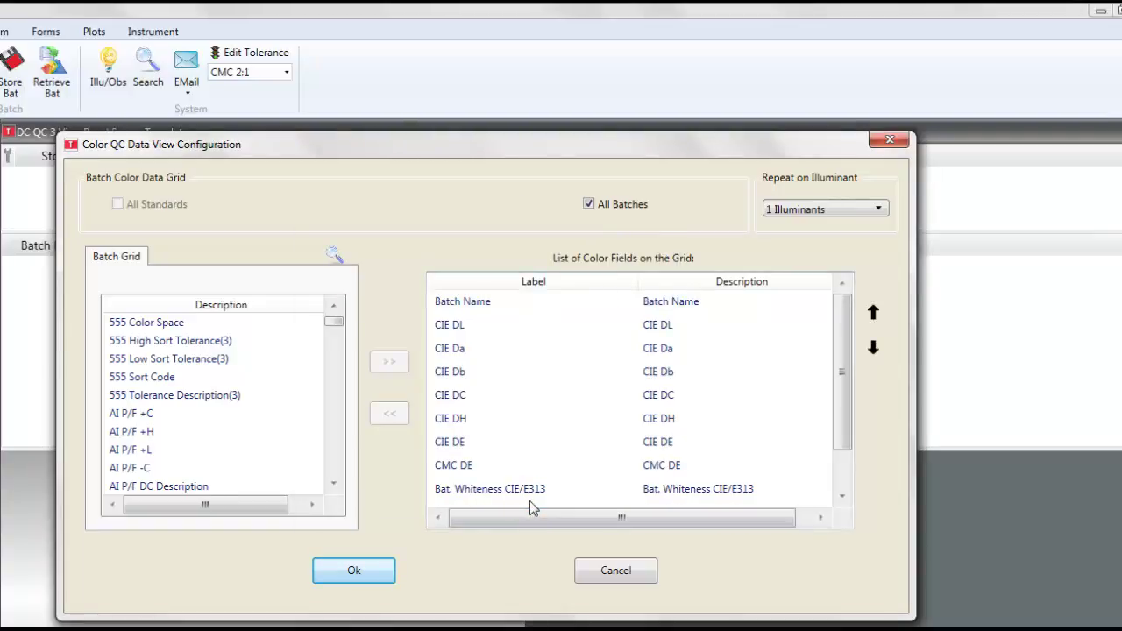
Add CIE Whiteness Tint Delta and apply the batch grid configuration
{"action": "left_click", "coordinate": [334, 257]}
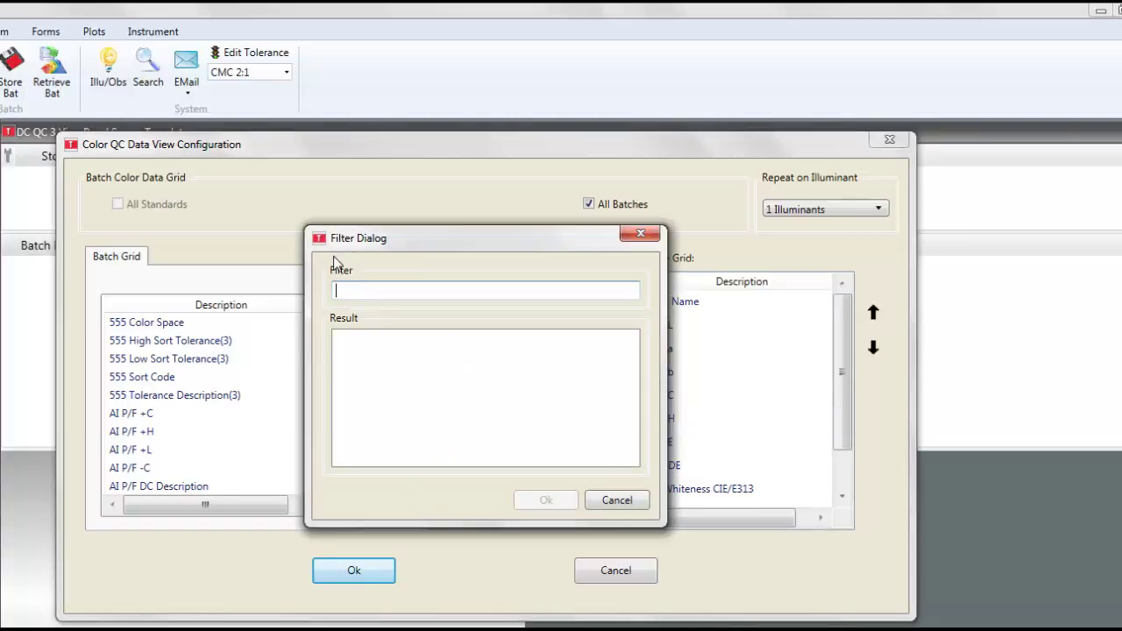
{"action": "type", "text": "tint"}
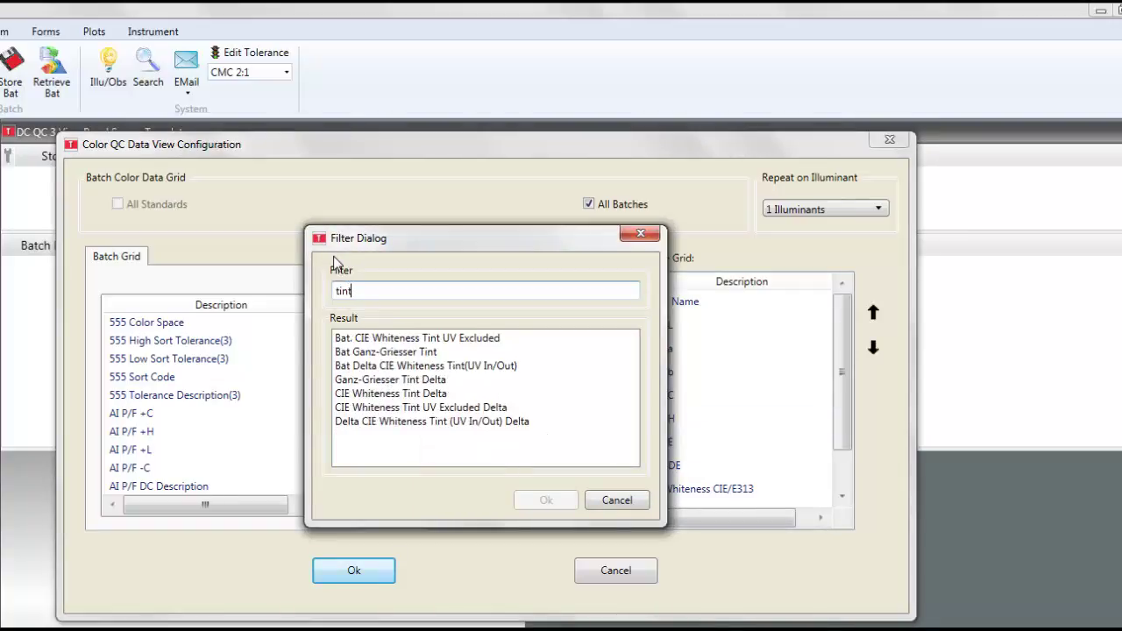
{"action": "left_click", "coordinate": [389, 394]}
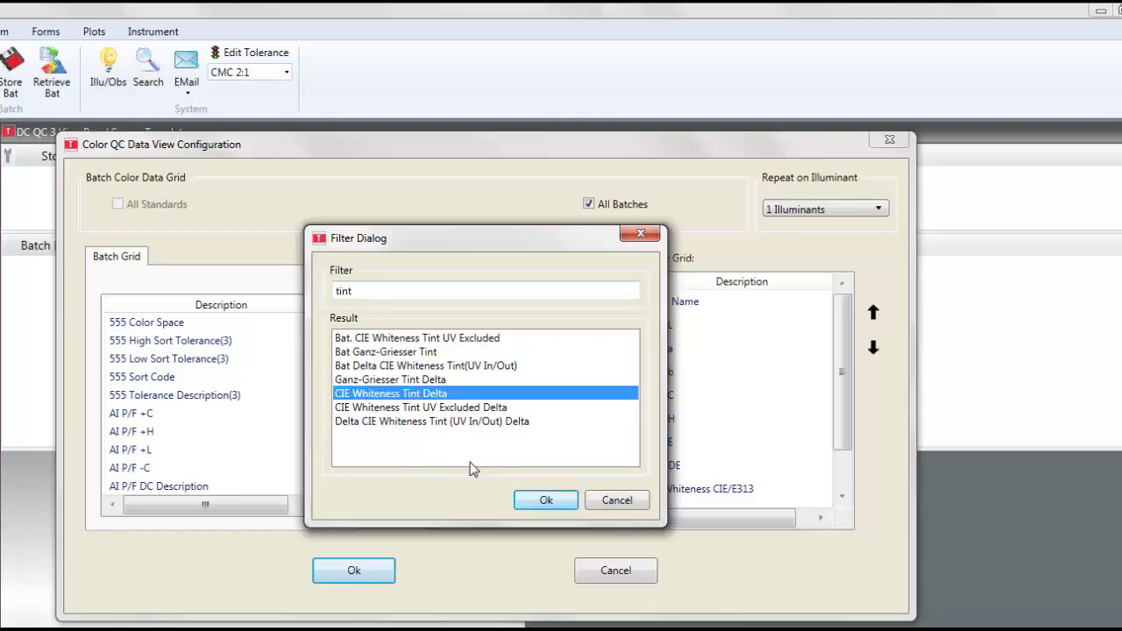
{"action": "left_click", "coordinate": [539, 500]}
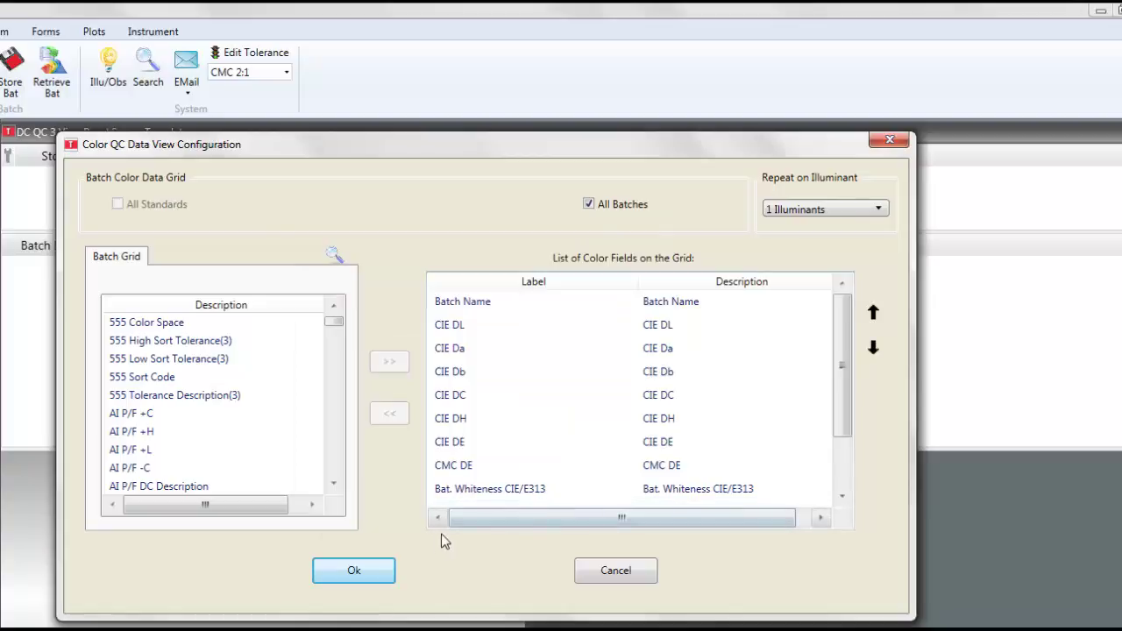
{"action": "left_click", "coordinate": [377, 572]}
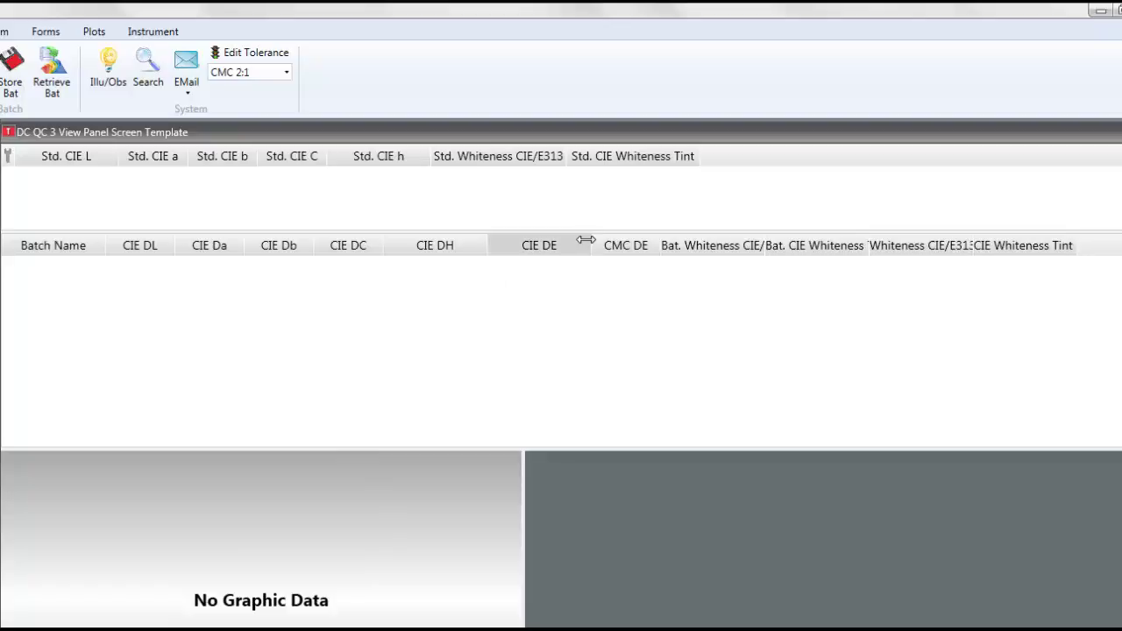
Narrow CIE DE, CIE DH and CMC DE, and widen the four whiteness and tint columns
{"action": "left_click_drag", "start_coordinate": [587, 240], "coordinate": [557, 243]}
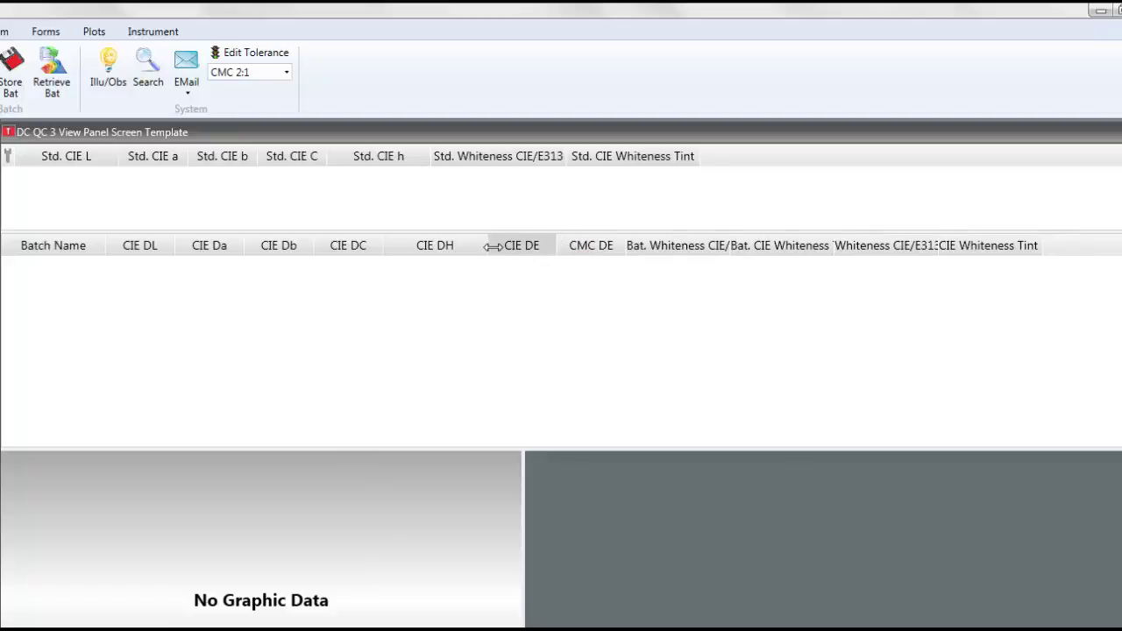
{"action": "left_click_drag", "start_coordinate": [487, 246], "coordinate": [441, 246]}
{"action": "left_click_drag", "start_coordinate": [576, 243], "coordinate": [491, 246]}
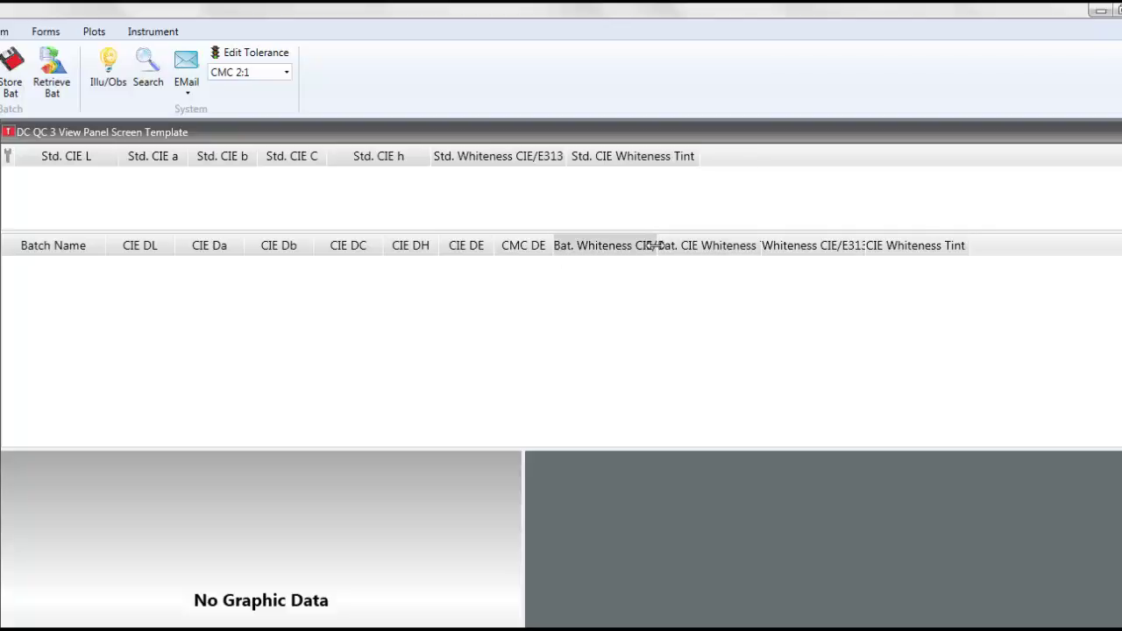
{"action": "left_click_drag", "start_coordinate": [657, 247], "coordinate": [685, 246]}
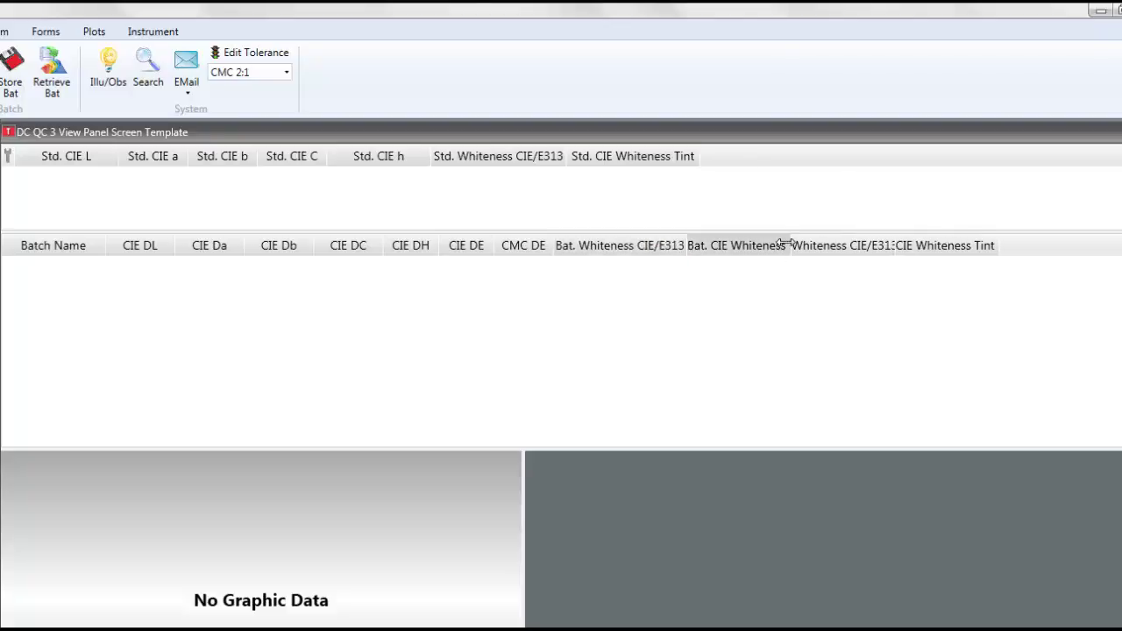
{"action": "left_click_drag", "start_coordinate": [789, 244], "coordinate": [815, 244]}
{"action": "left_click_drag", "start_coordinate": [919, 237], "coordinate": [959, 237]}
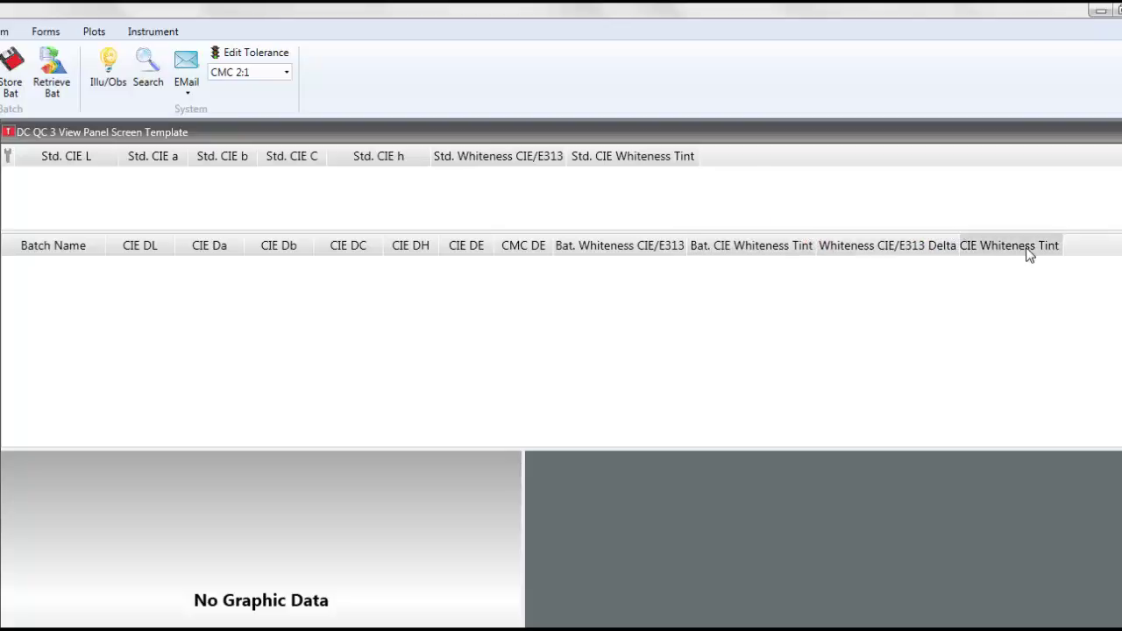
{"action": "left_click_drag", "start_coordinate": [1061, 241], "coordinate": [1101, 239]}
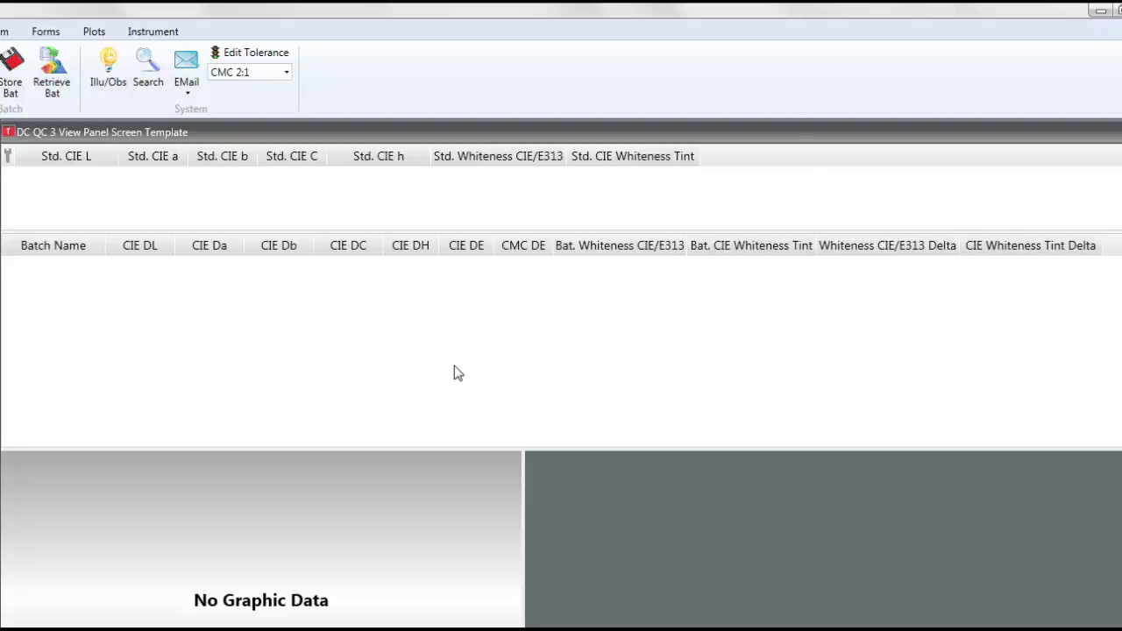
Choose Save as template from the batch grid and name the file 'CIE Whiteness Template'
{"action": "right_click", "coordinate": [430, 351]}
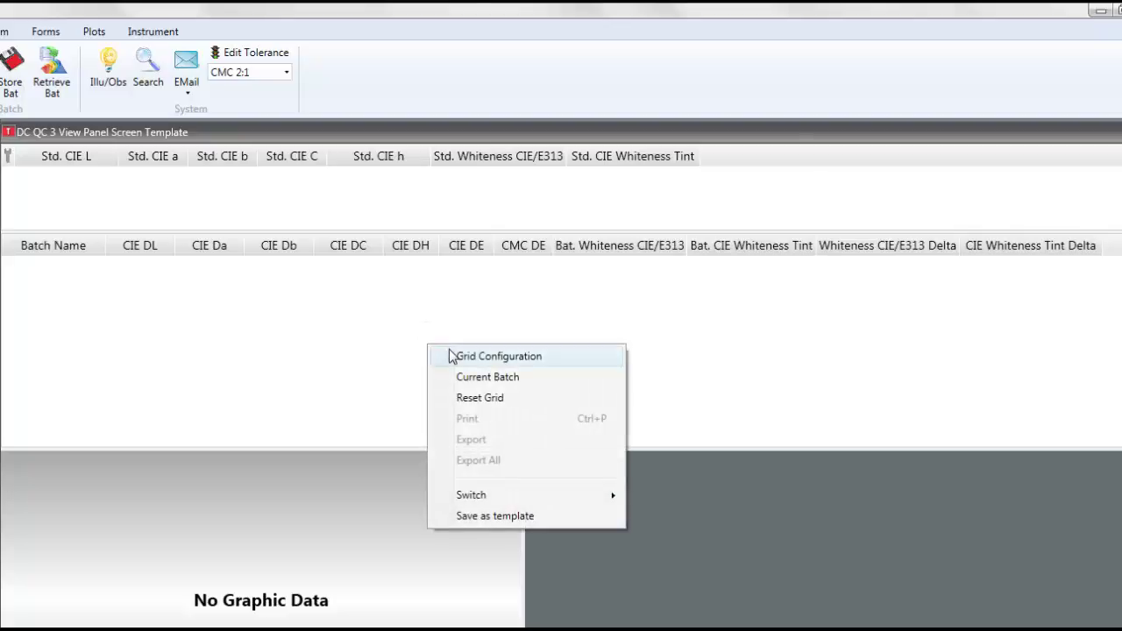
{"action": "left_click", "coordinate": [493, 517]}
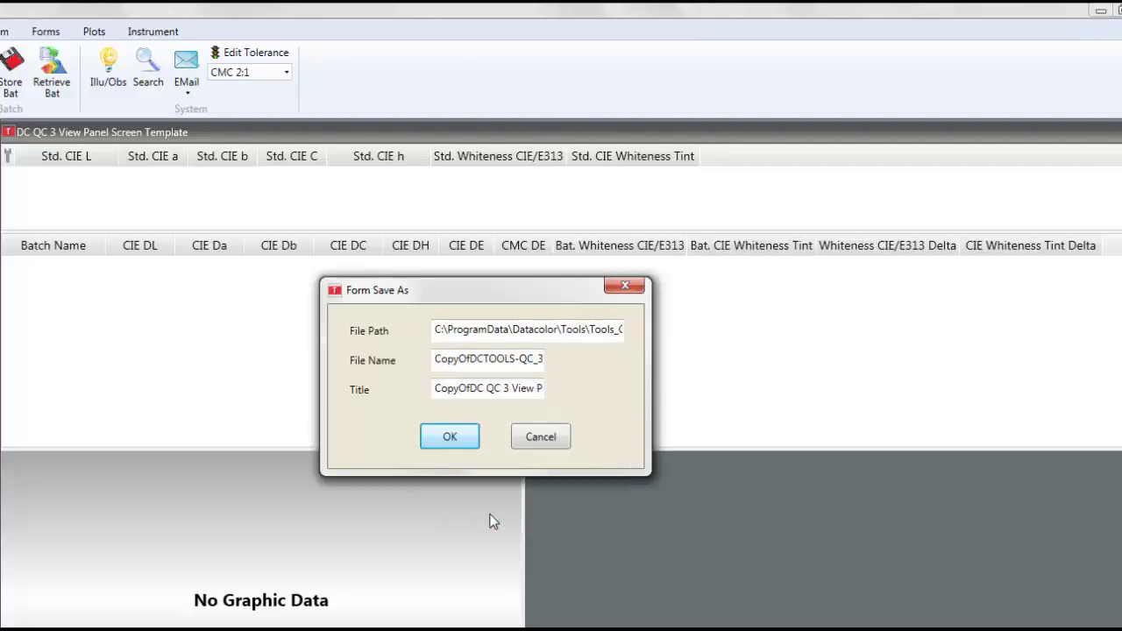
{"action": "left_click", "coordinate": [436, 360]}
{"action": "left_click_drag", "start_coordinate": [436, 359], "coordinate": [550, 366]}
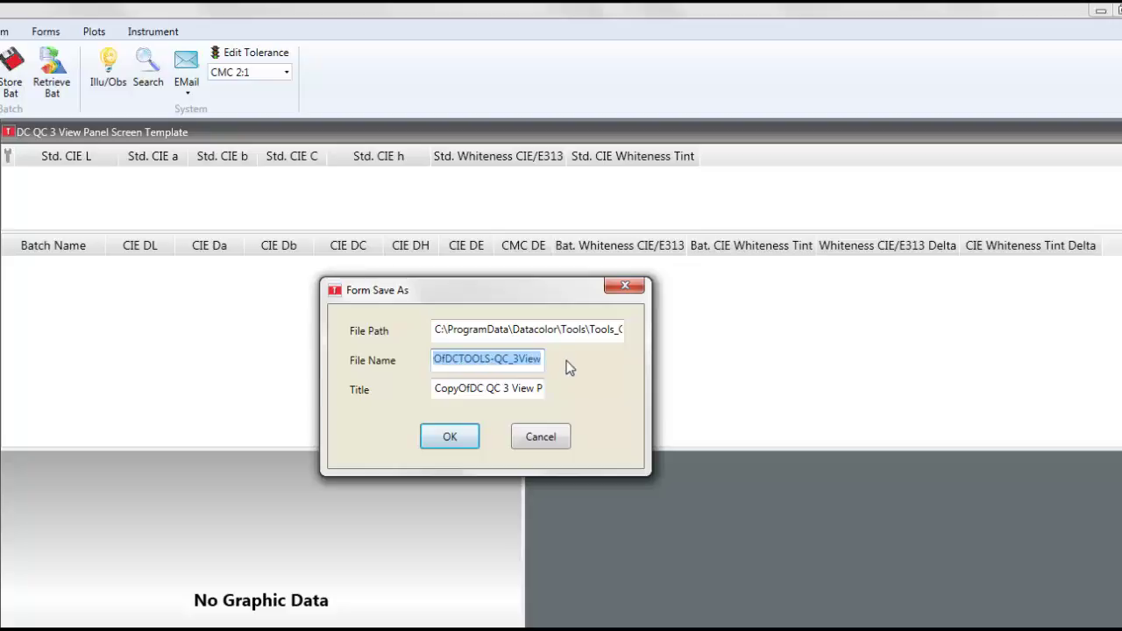
{"action": "type", "text": "Cie"}
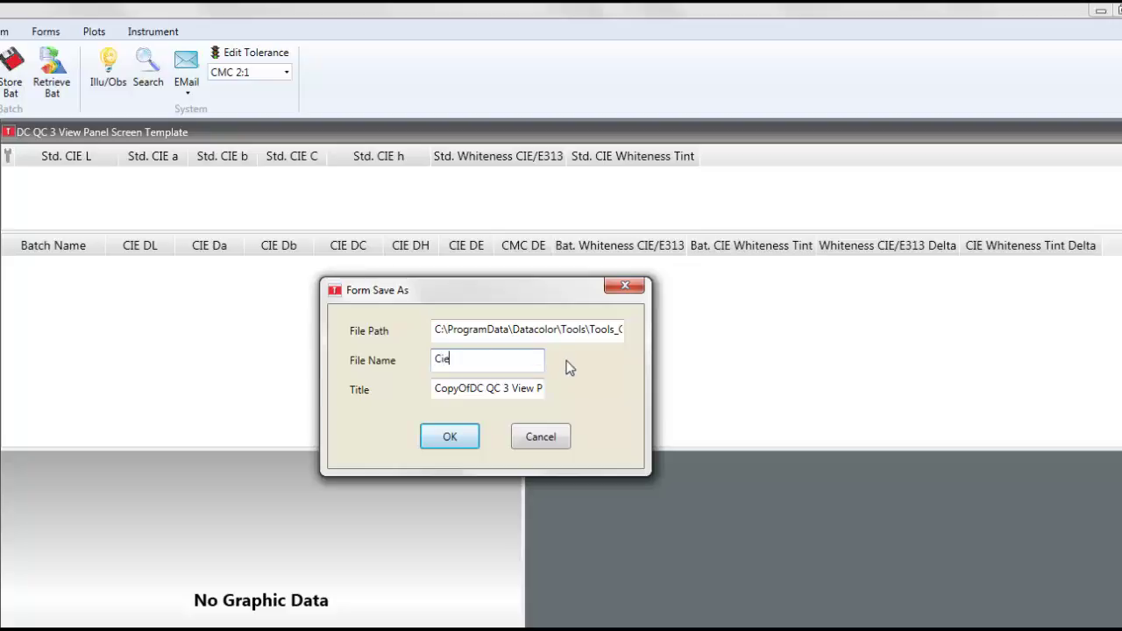
{"action": "key", "text": "BackSpace"}
{"action": "type", "text": "IE Whiteness Template"}
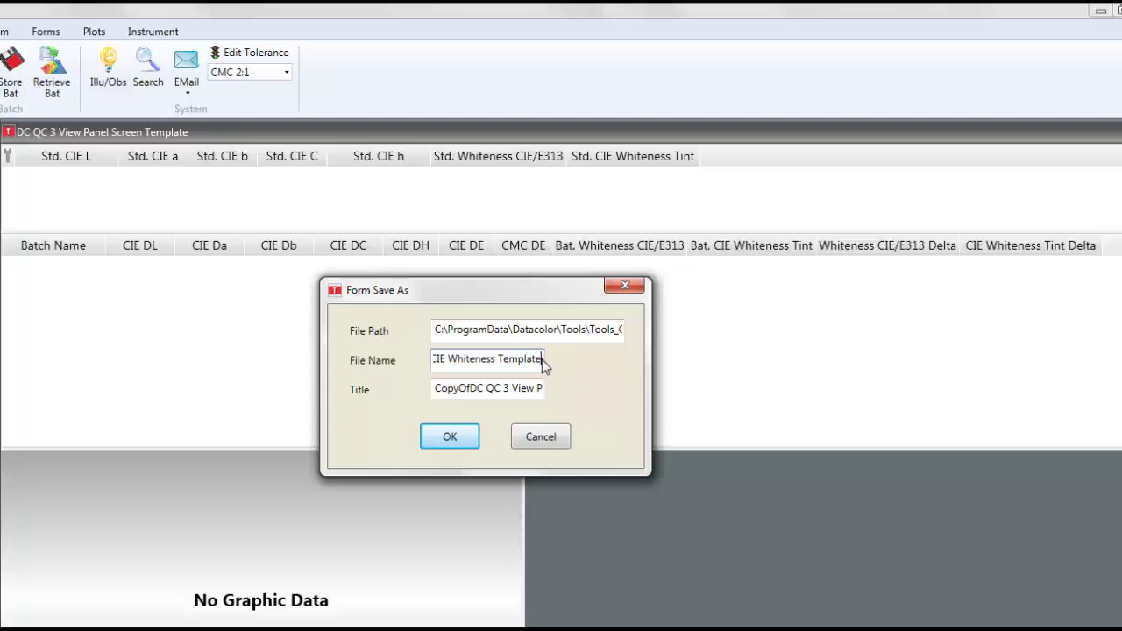
Reuse the file name as the form title 'CIE Whiteness Template' and confirm the save
{"action": "left_click", "coordinate": [544, 360]}
{"action": "left_click_drag", "start_coordinate": [539, 360], "coordinate": [431, 361]}
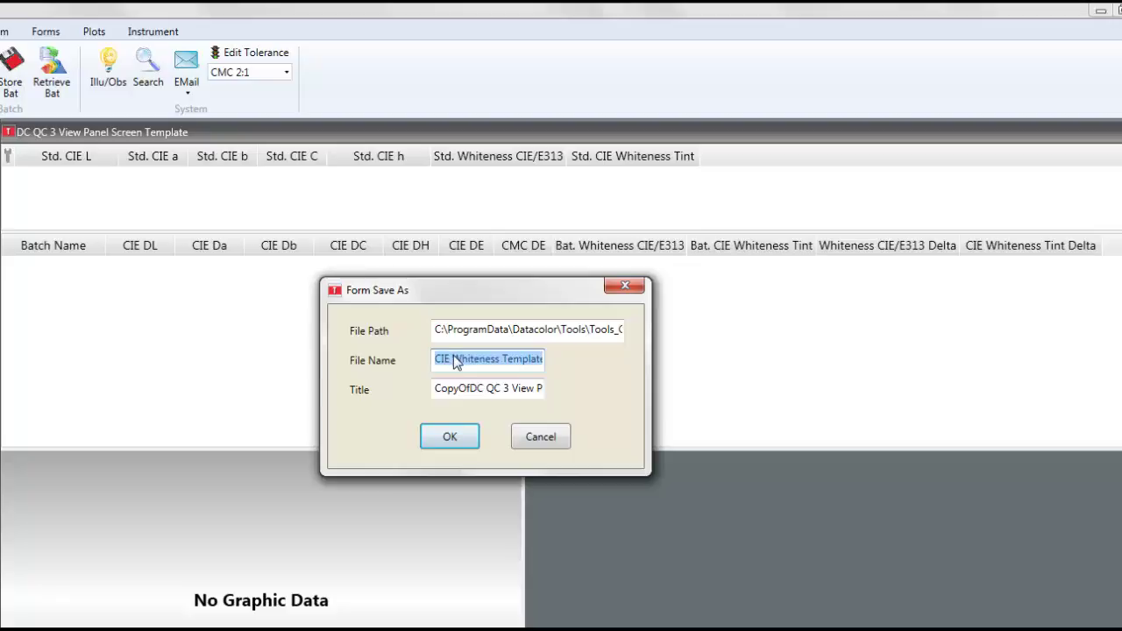
{"action": "right_click", "coordinate": [460, 361]}
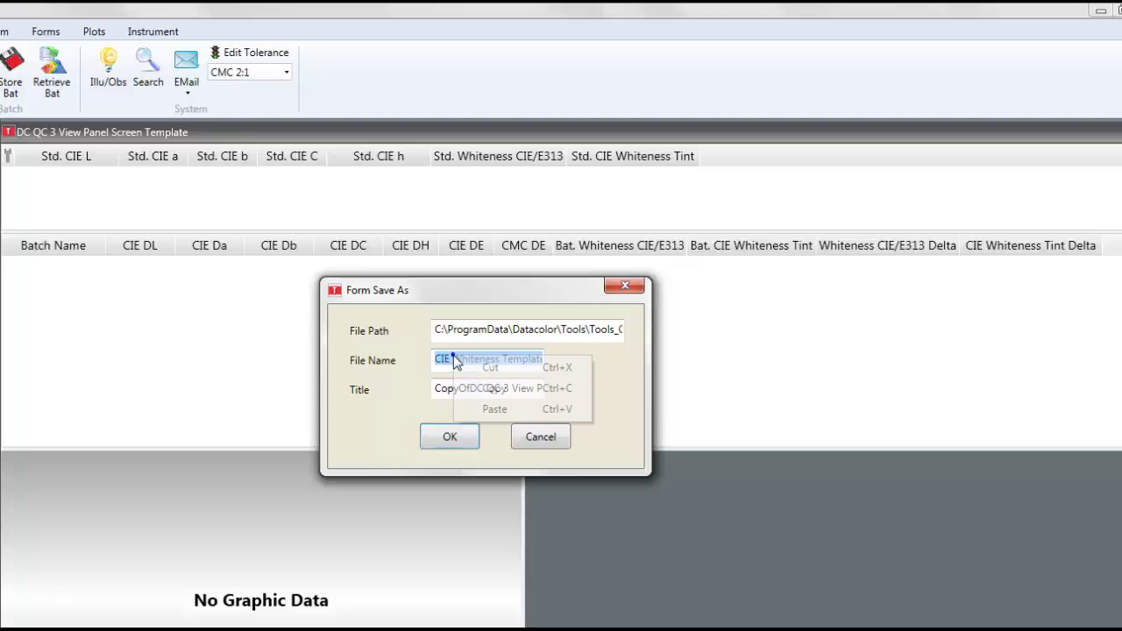
{"action": "left_click", "coordinate": [493, 388]}
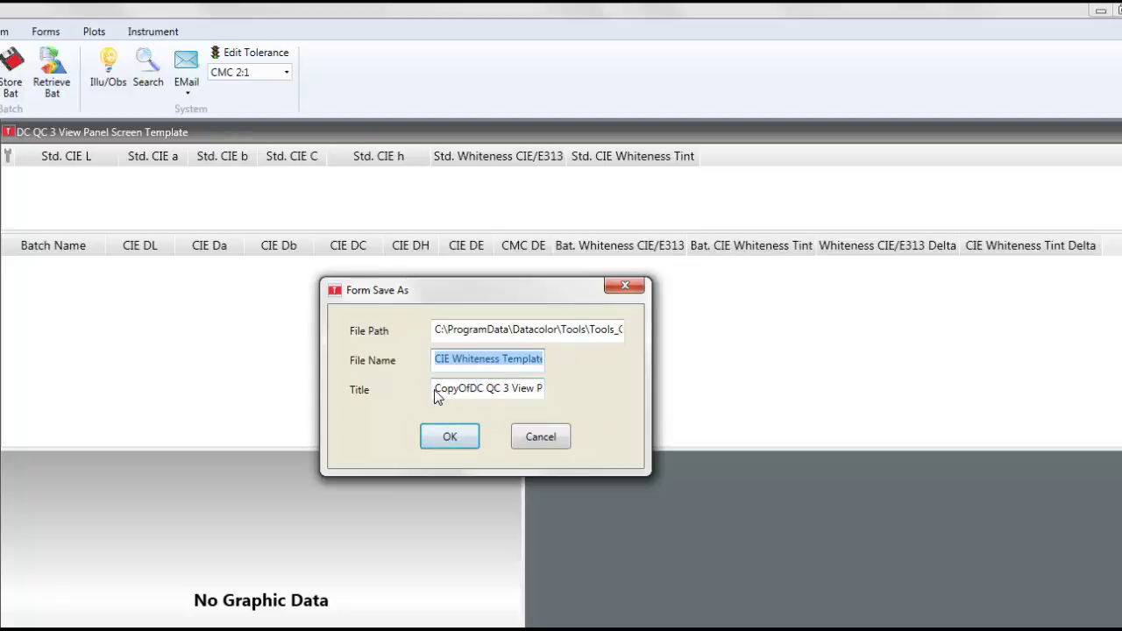
{"action": "left_click_drag", "start_coordinate": [435, 390], "coordinate": [570, 401]}
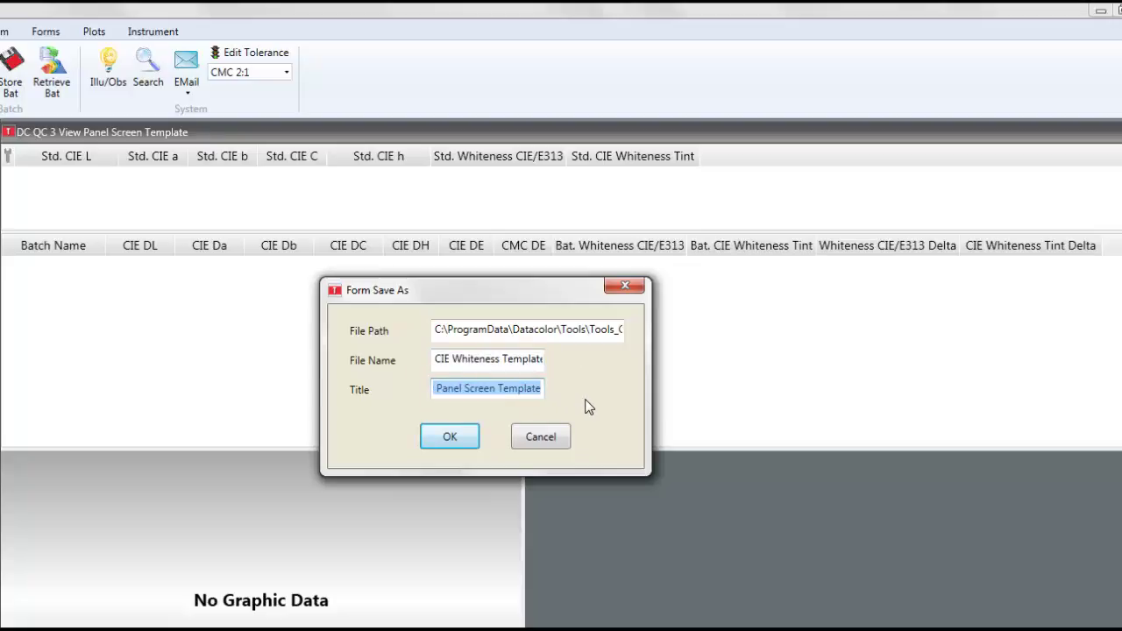
{"action": "key", "text": "ctrl+v"}
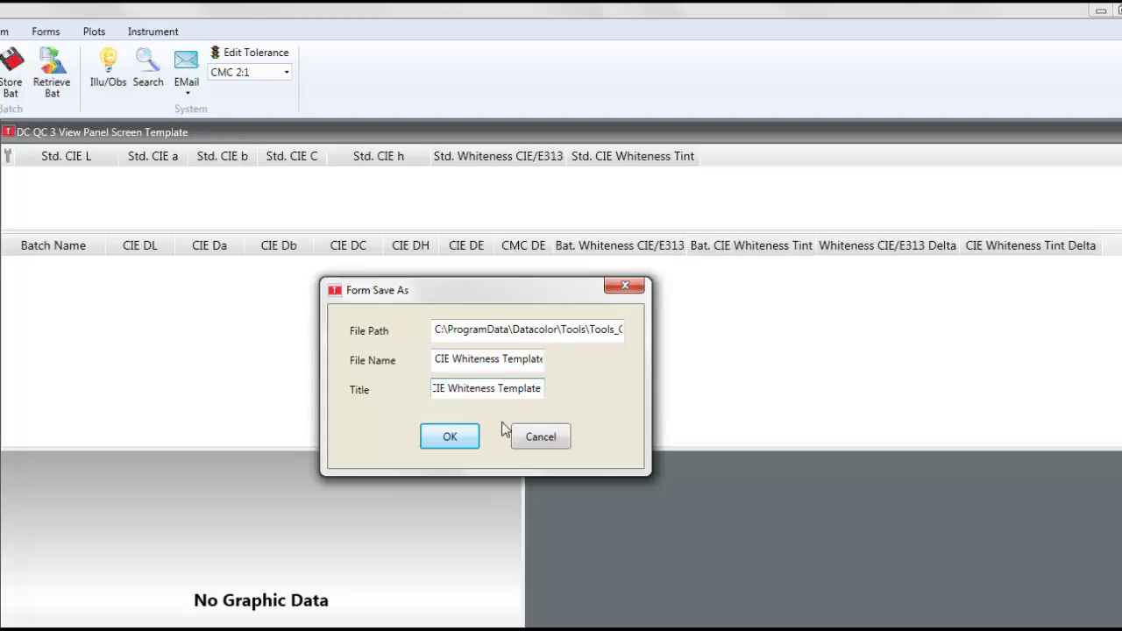
{"action": "left_click", "coordinate": [465, 439]}
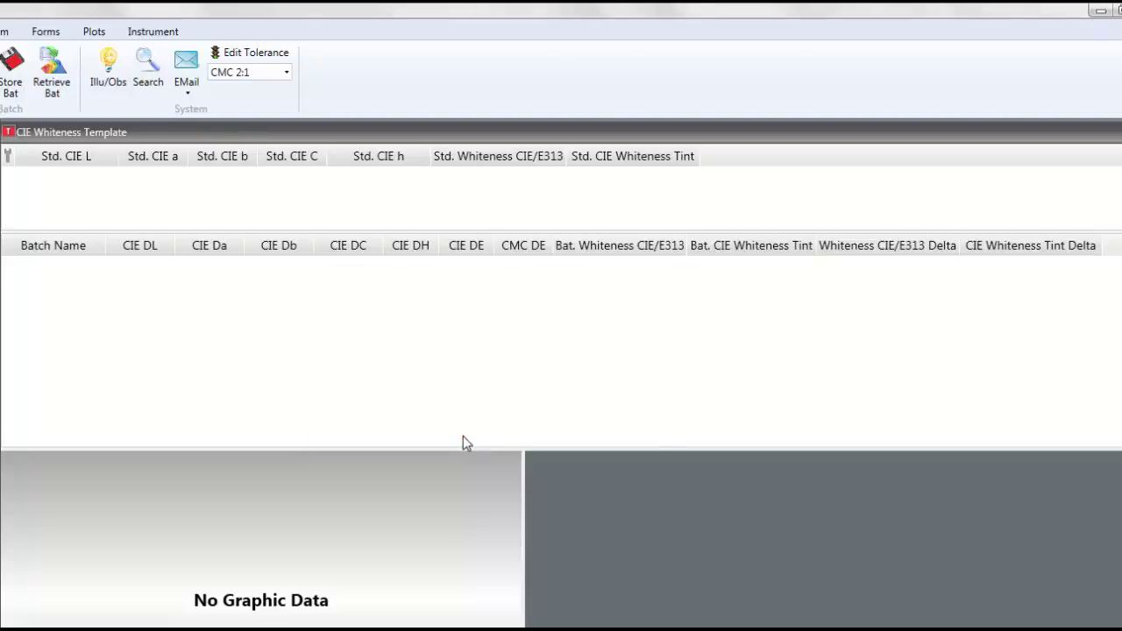